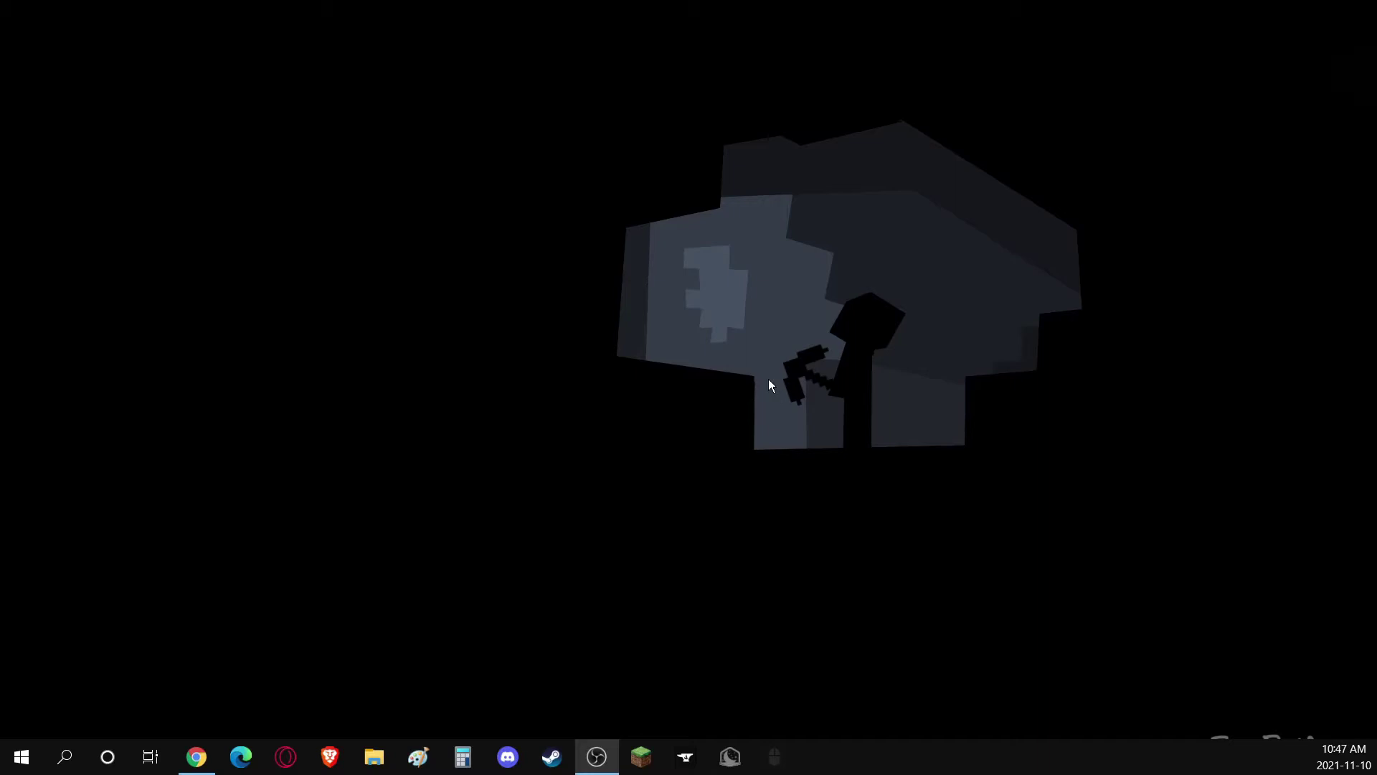
Step: In Chrome, search for "curseforge" and download the CurseForge installer for Windows from its download page
left_click(190, 765)
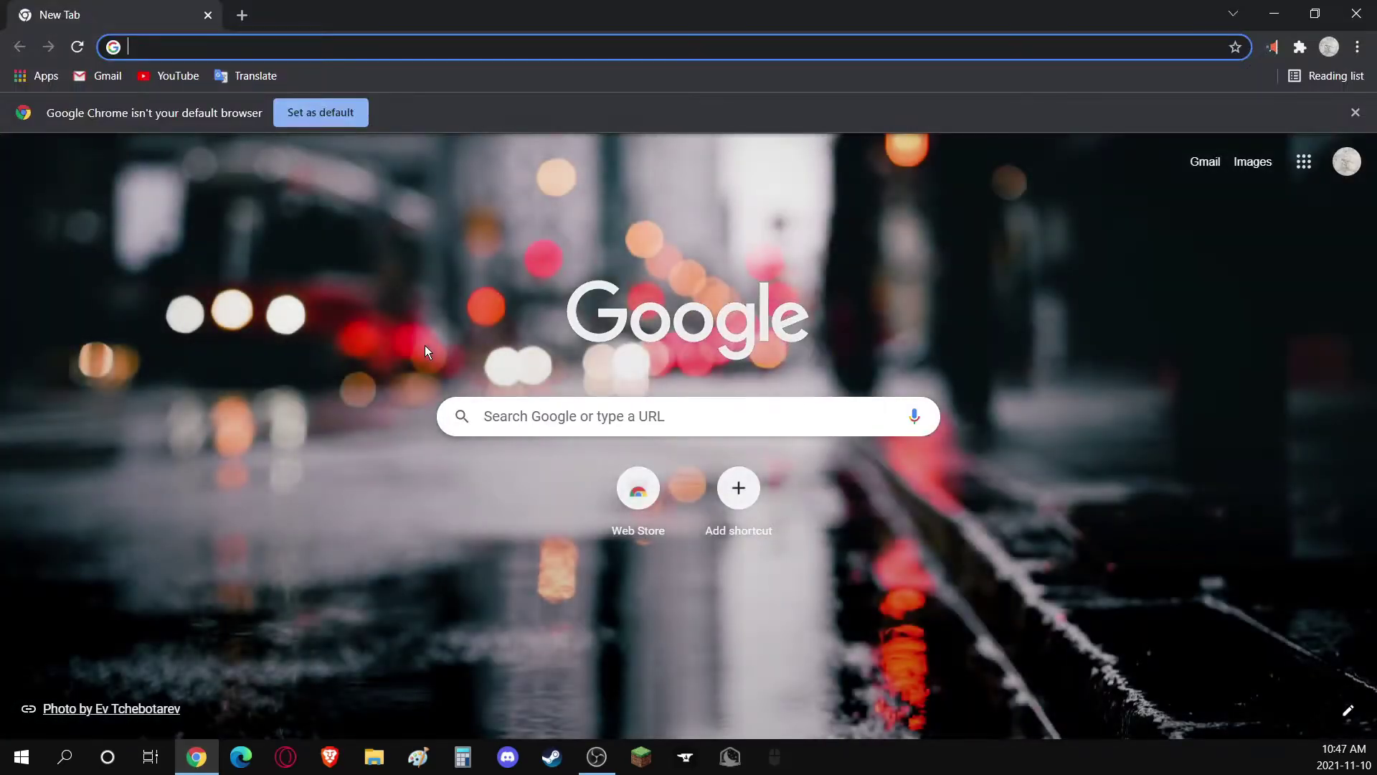
type("curseforge")
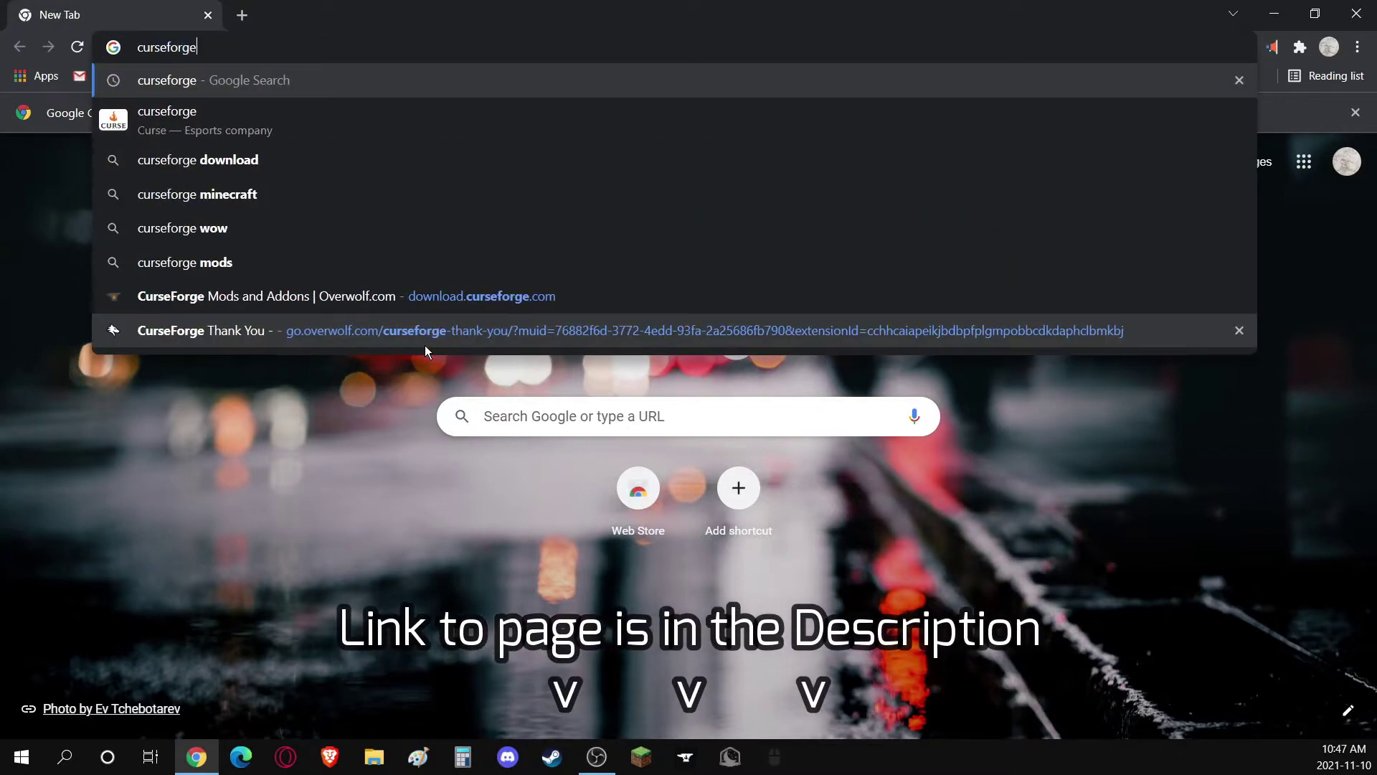
key("Return")
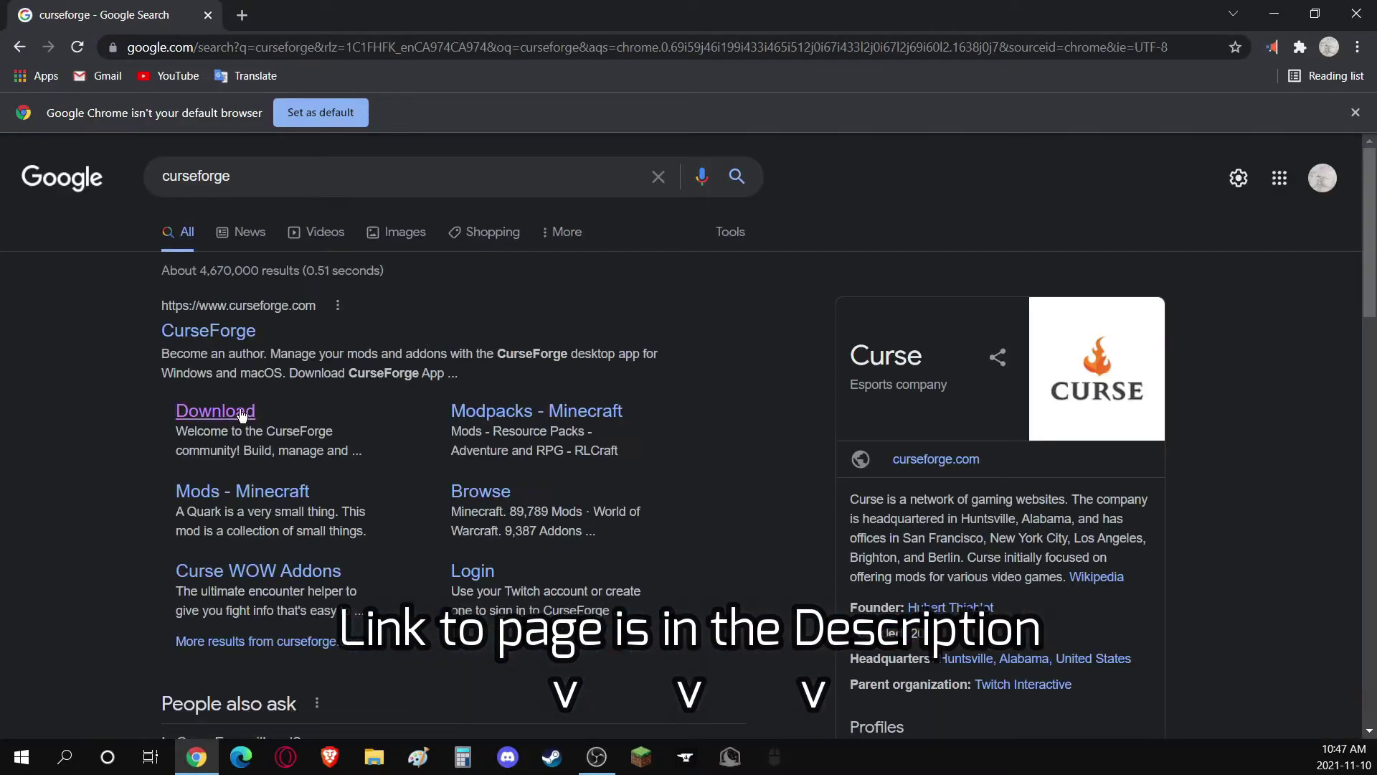
left_click(224, 418)
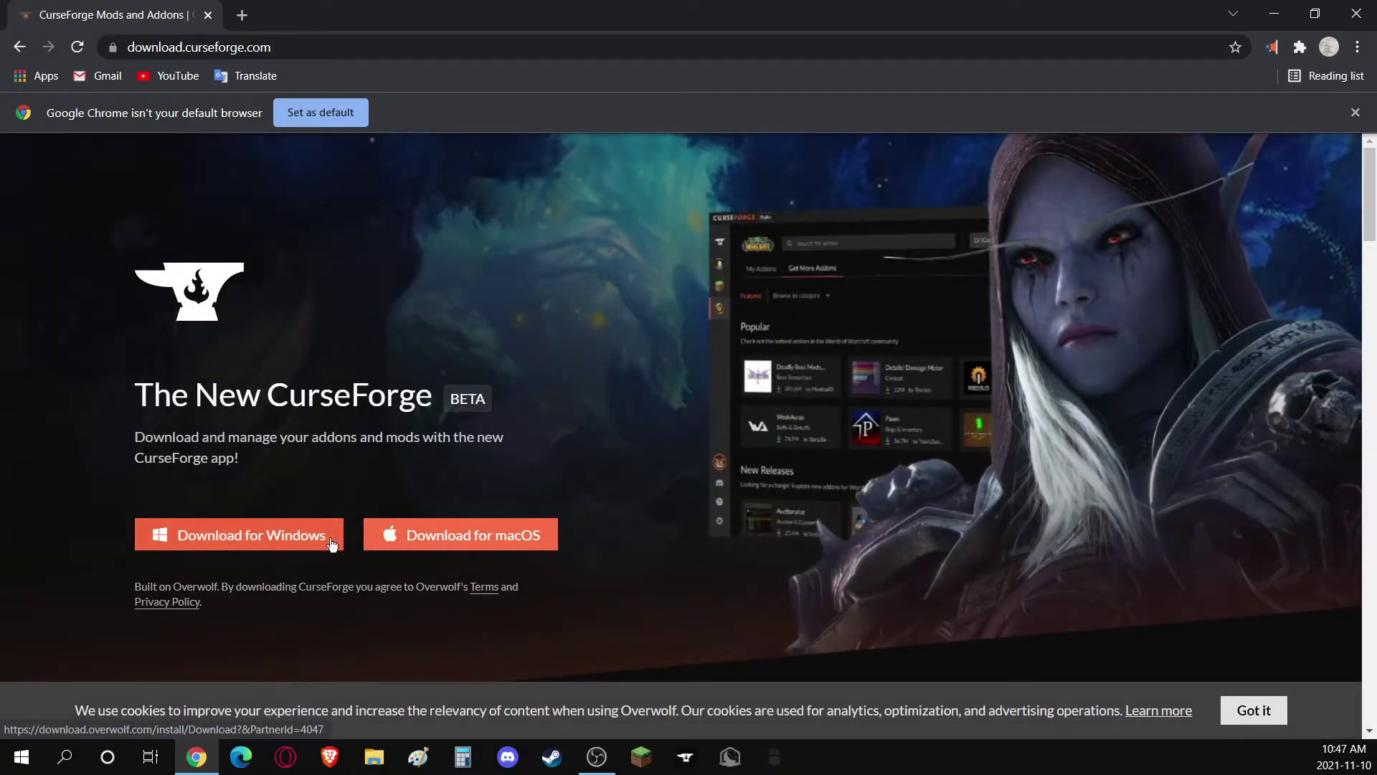
left_click(252, 534)
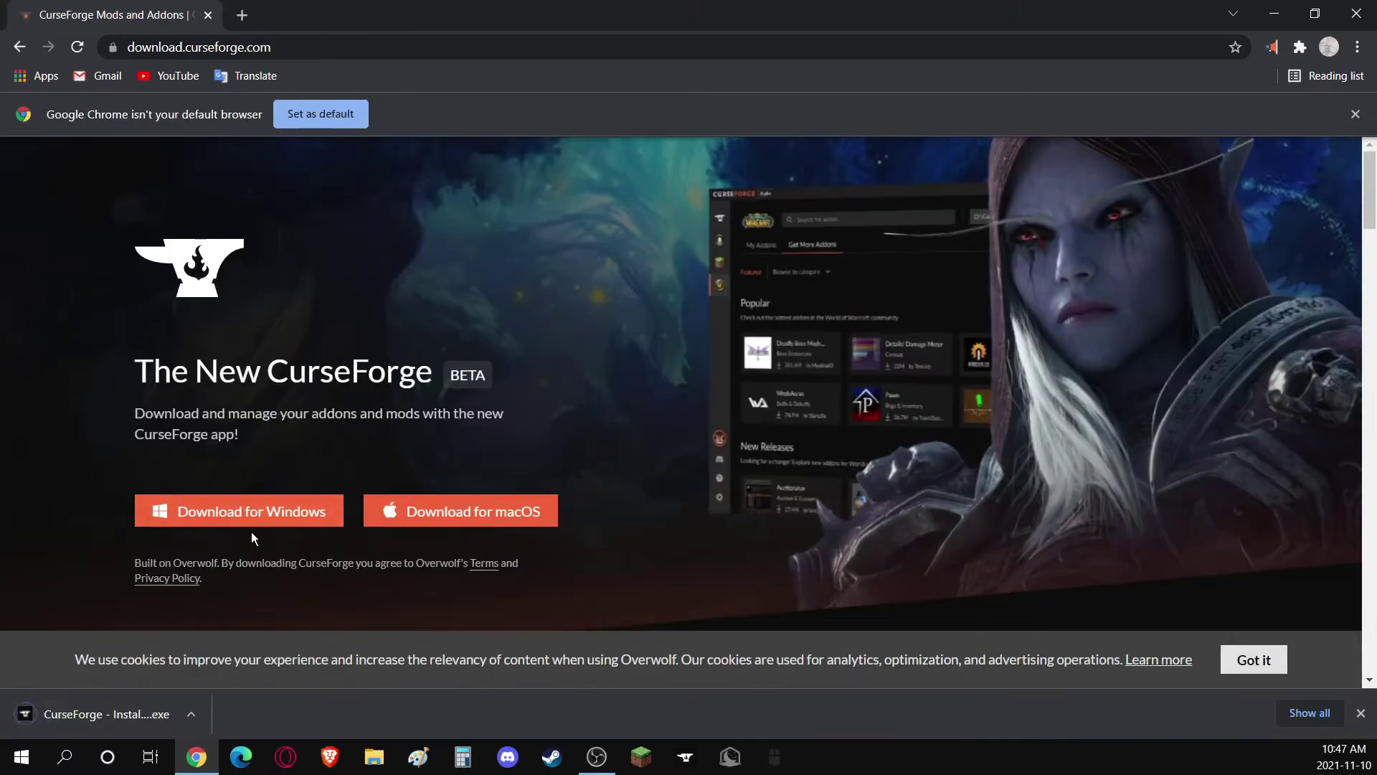
Step: Show the downloaded CurseForge installer in its folder and run it
left_click(196, 720)
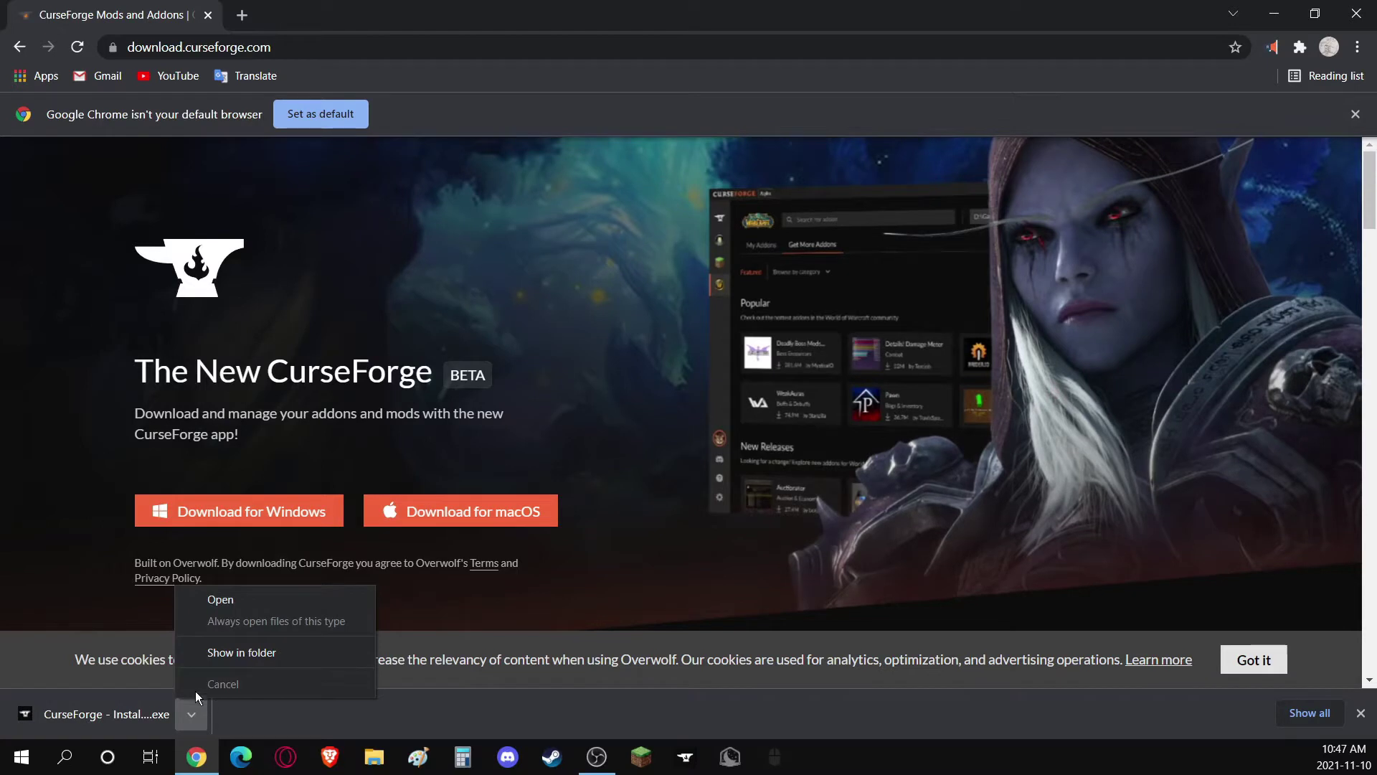
left_click(241, 649)
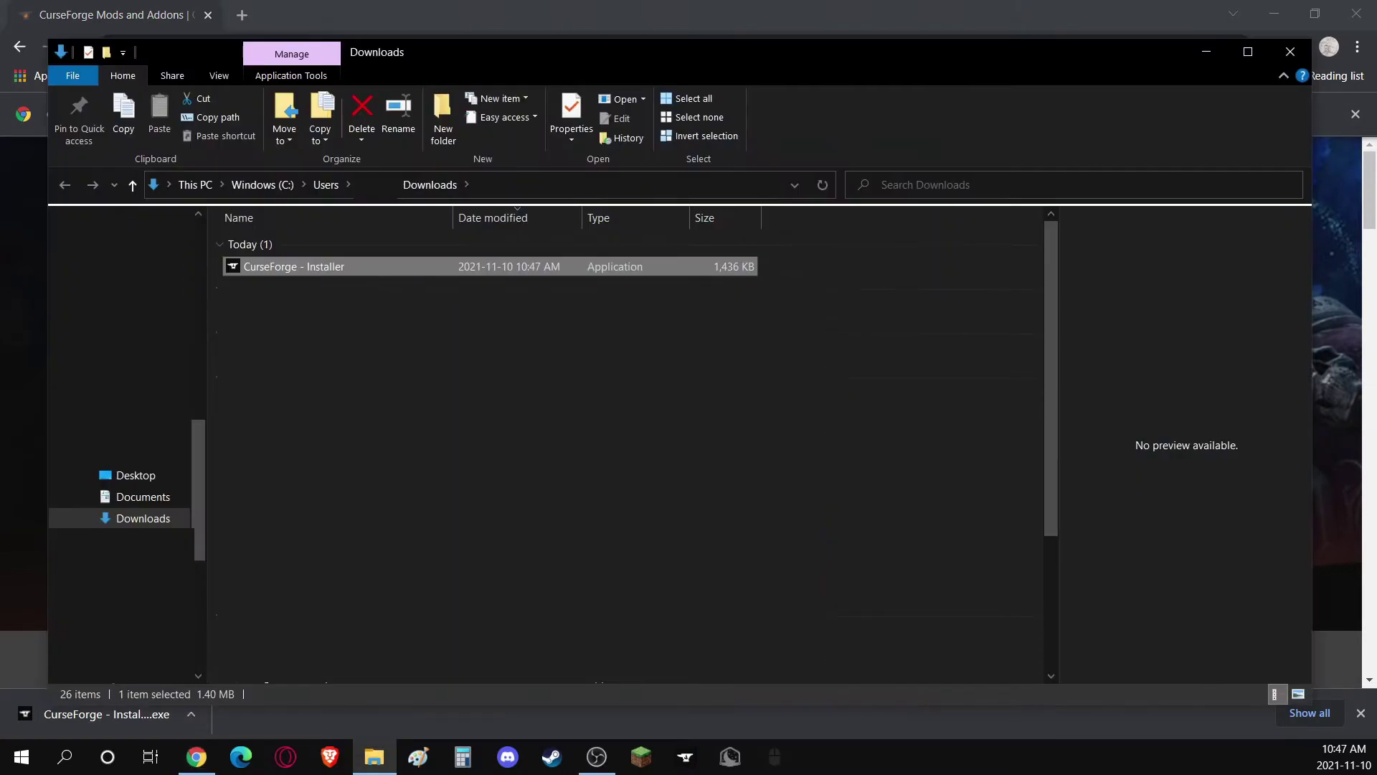
double_click(323, 269)
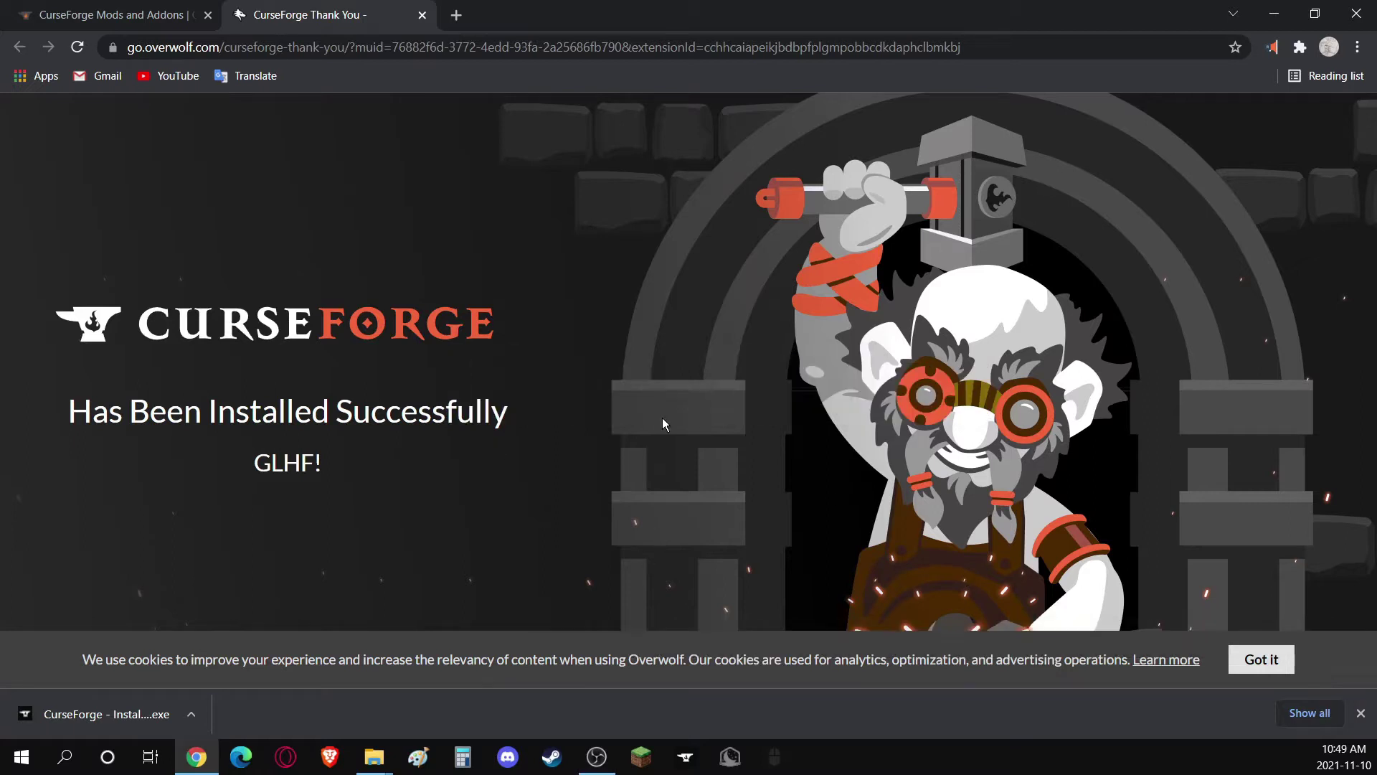
Step: Open the Downloads folder, then find the installed CurseForge app with a Windows search for "curseforge" and launch it
right_click(374, 756)
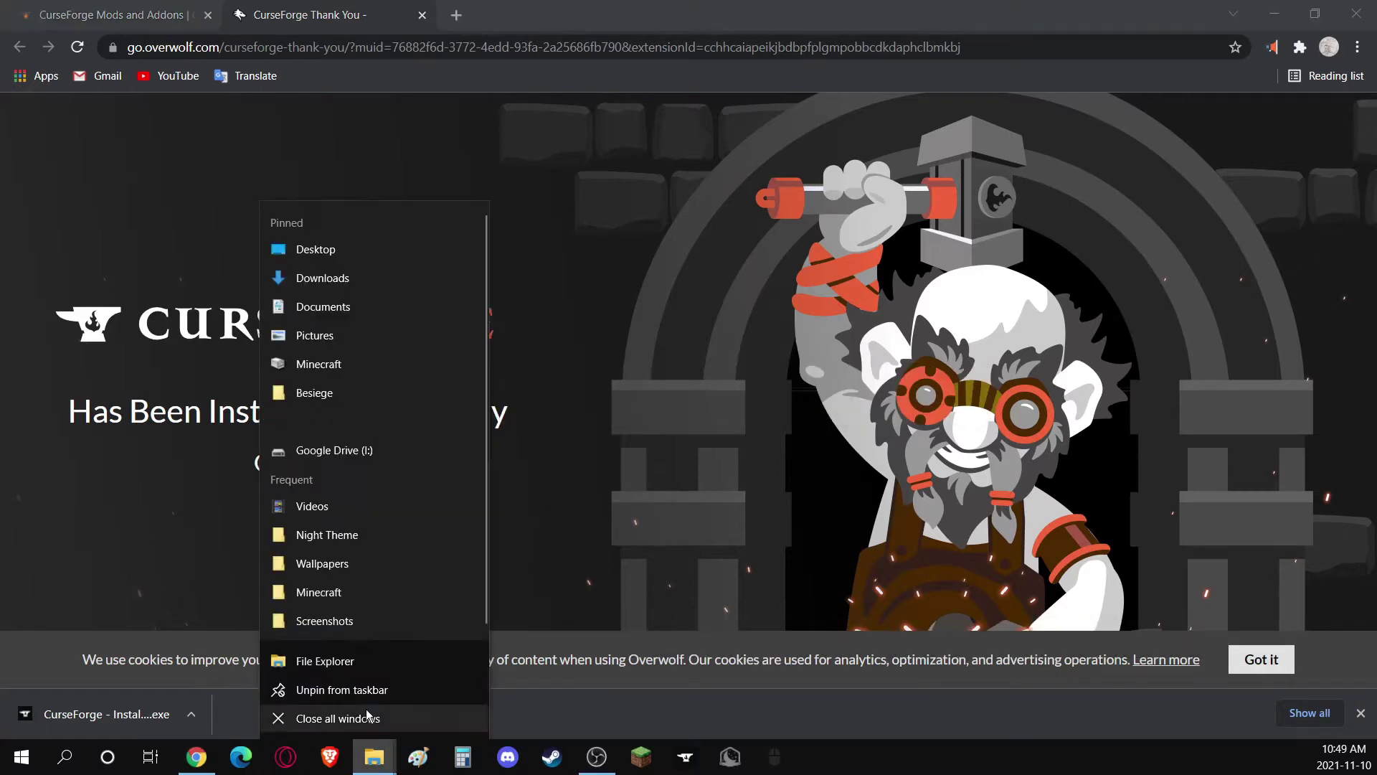
left_click(358, 278)
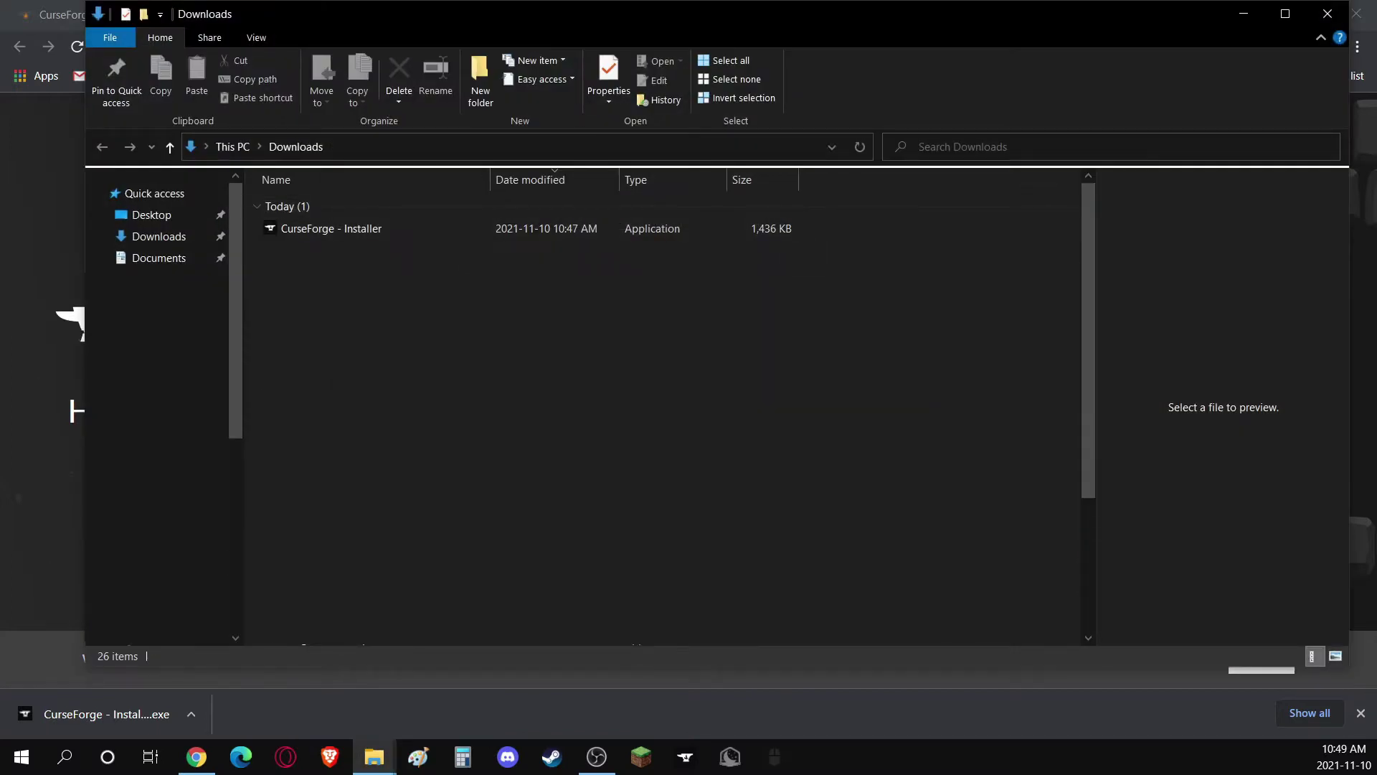
left_click(24, 763)
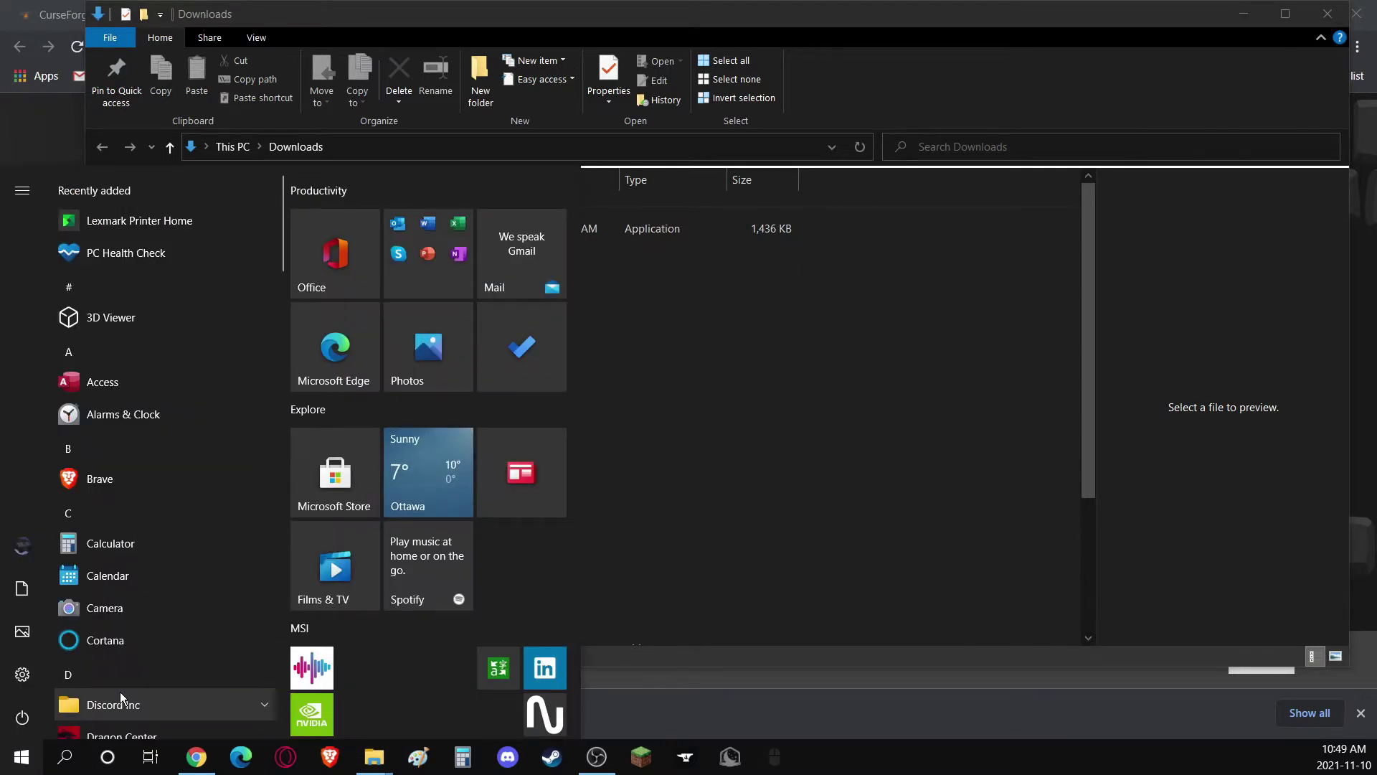
type("curseforge")
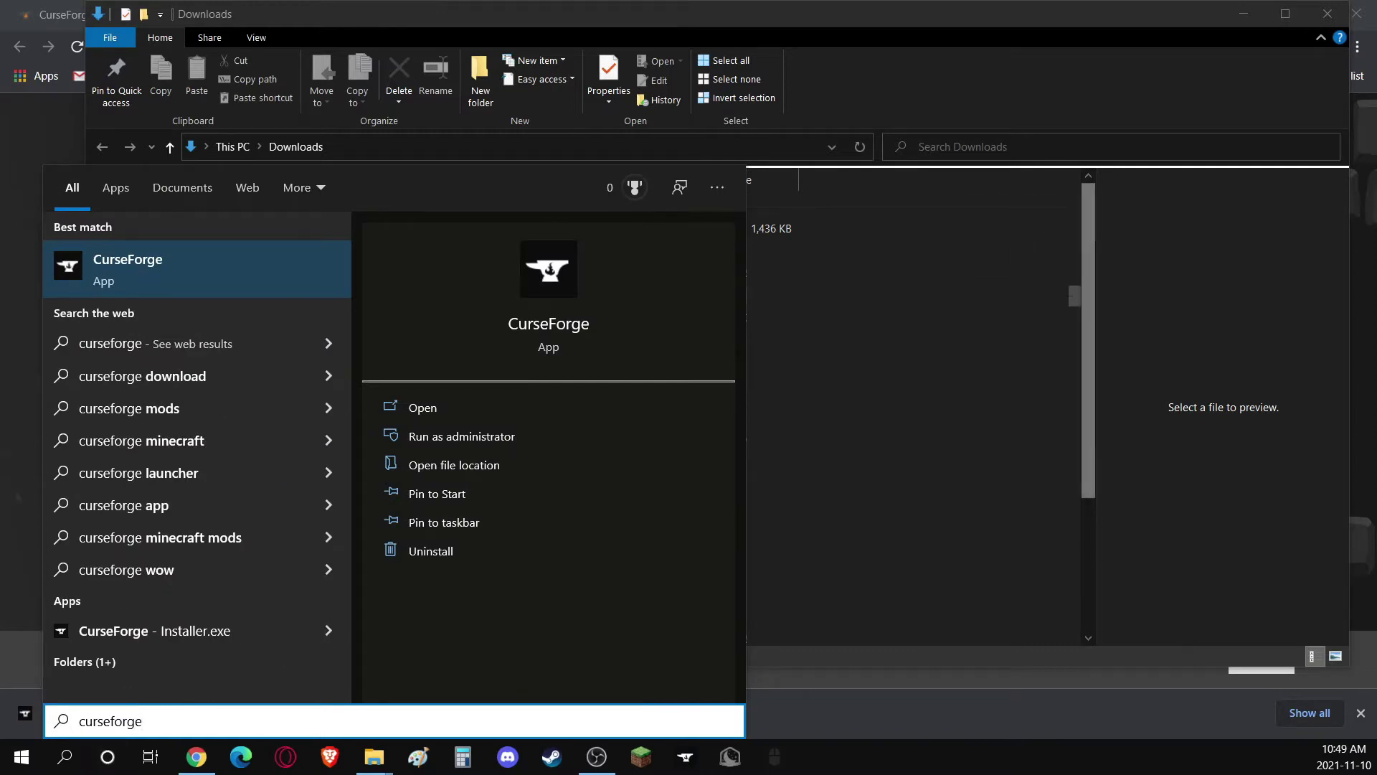
left_click(252, 277)
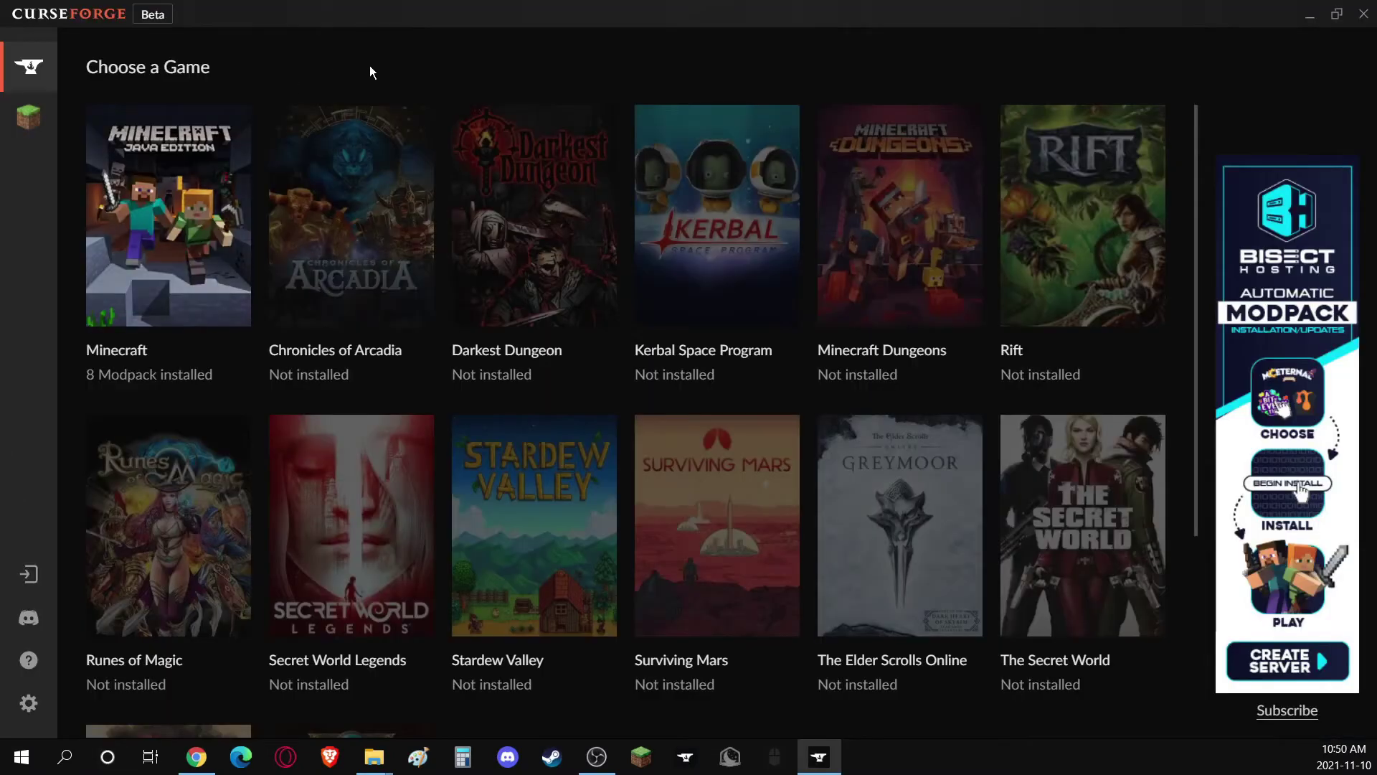
Step: Start a custom Minecraft profile in CurseForge and name it "Whatever name you want"
left_click(131, 227)
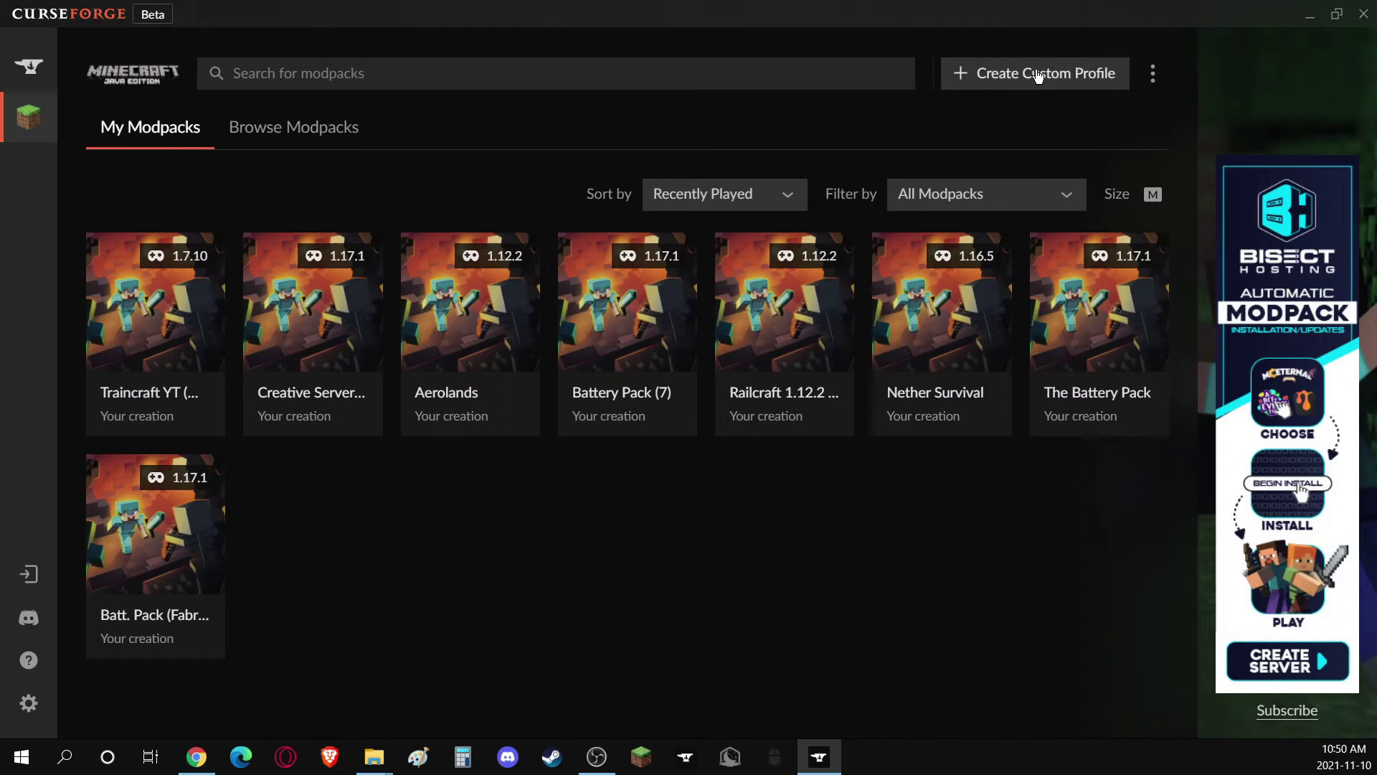
left_click(1063, 76)
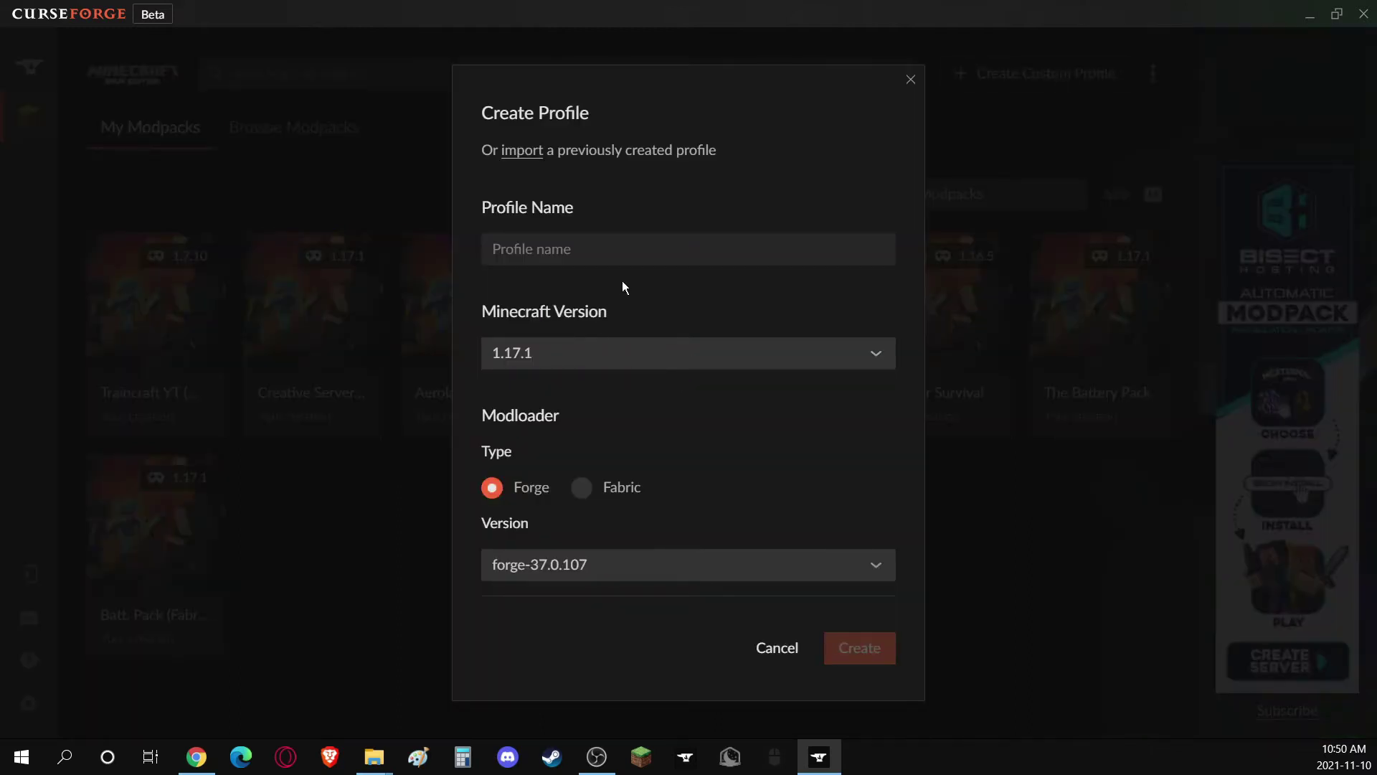
left_click(641, 251)
type("Whatever name you want")
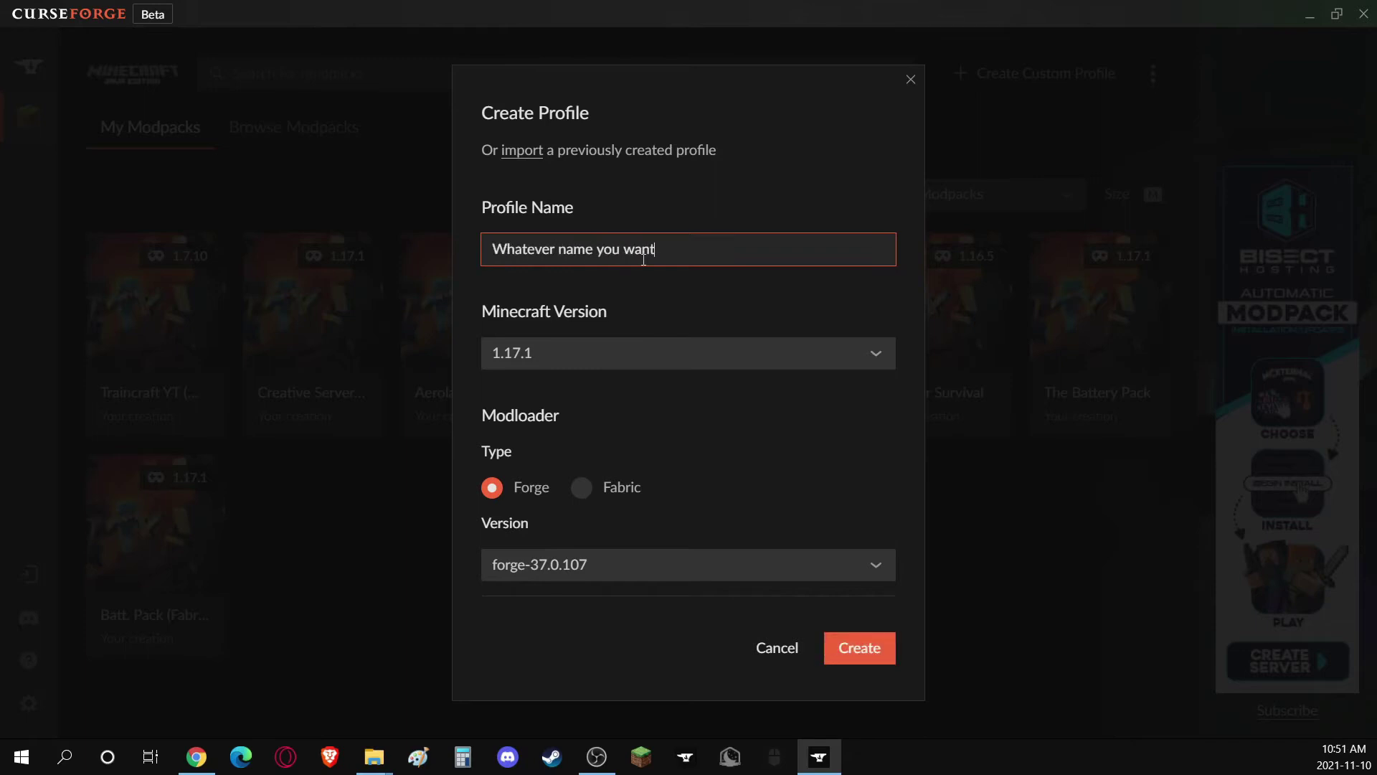
Step: Set the profile's Minecraft version to 1.7.10 and create it with the Forge modloader
left_click(816, 356)
scroll(723, 445, "down", 1)
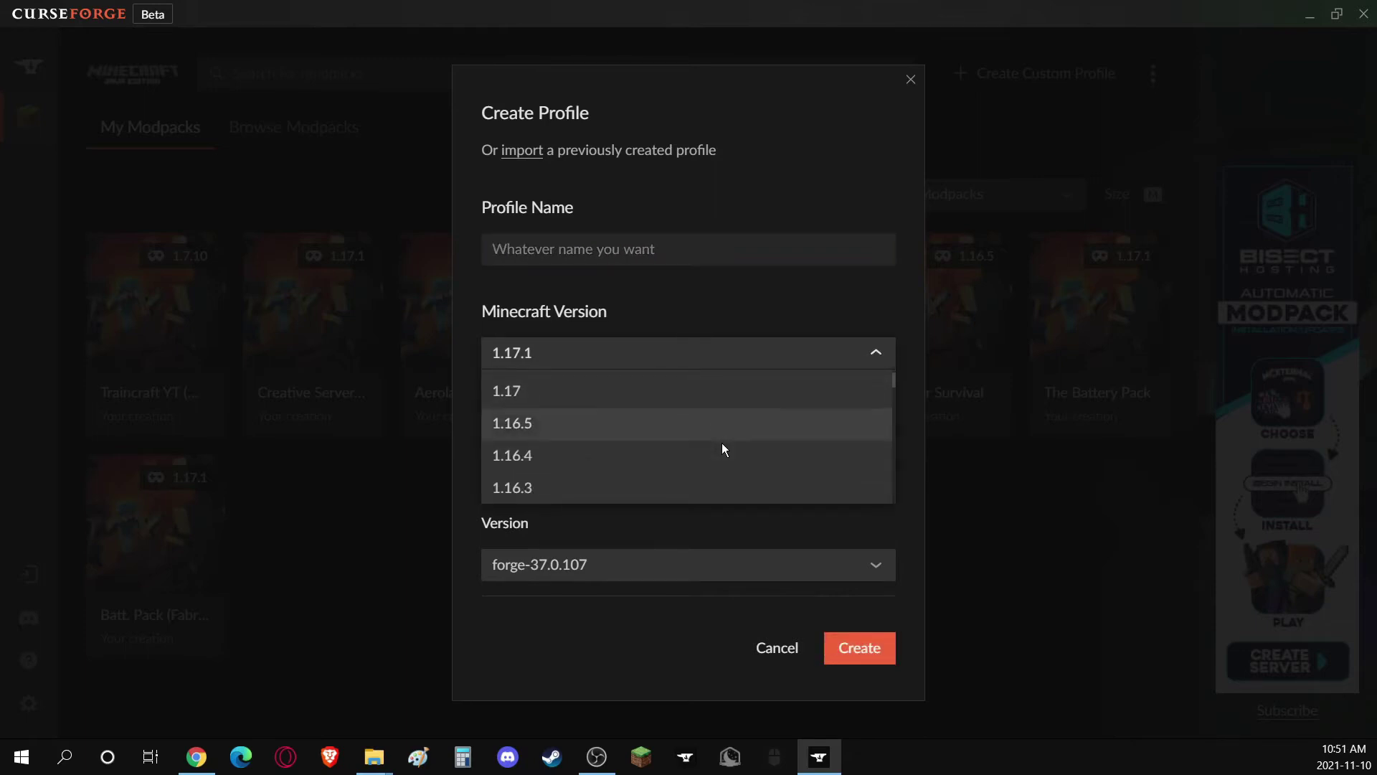
scroll(721, 442, "down", 10)
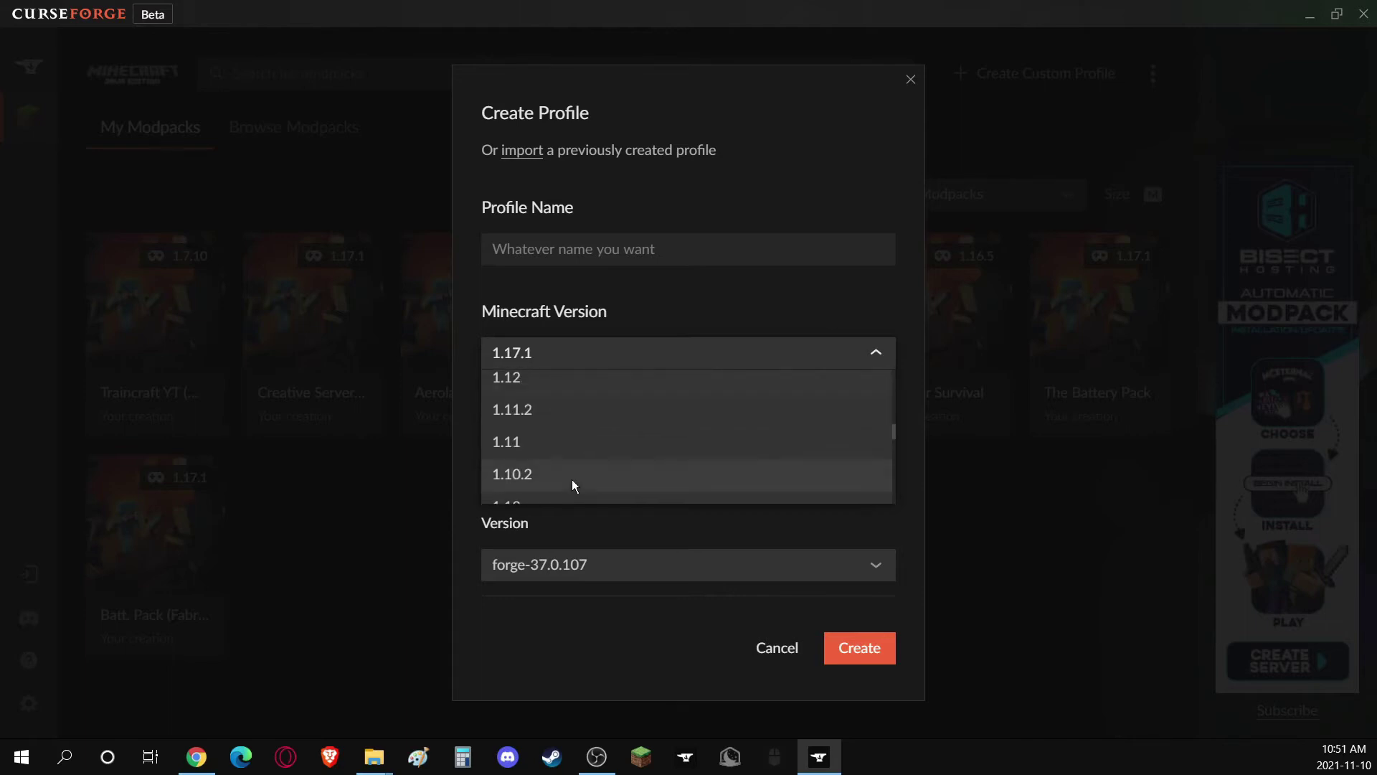
scroll(572, 484, "down", 8)
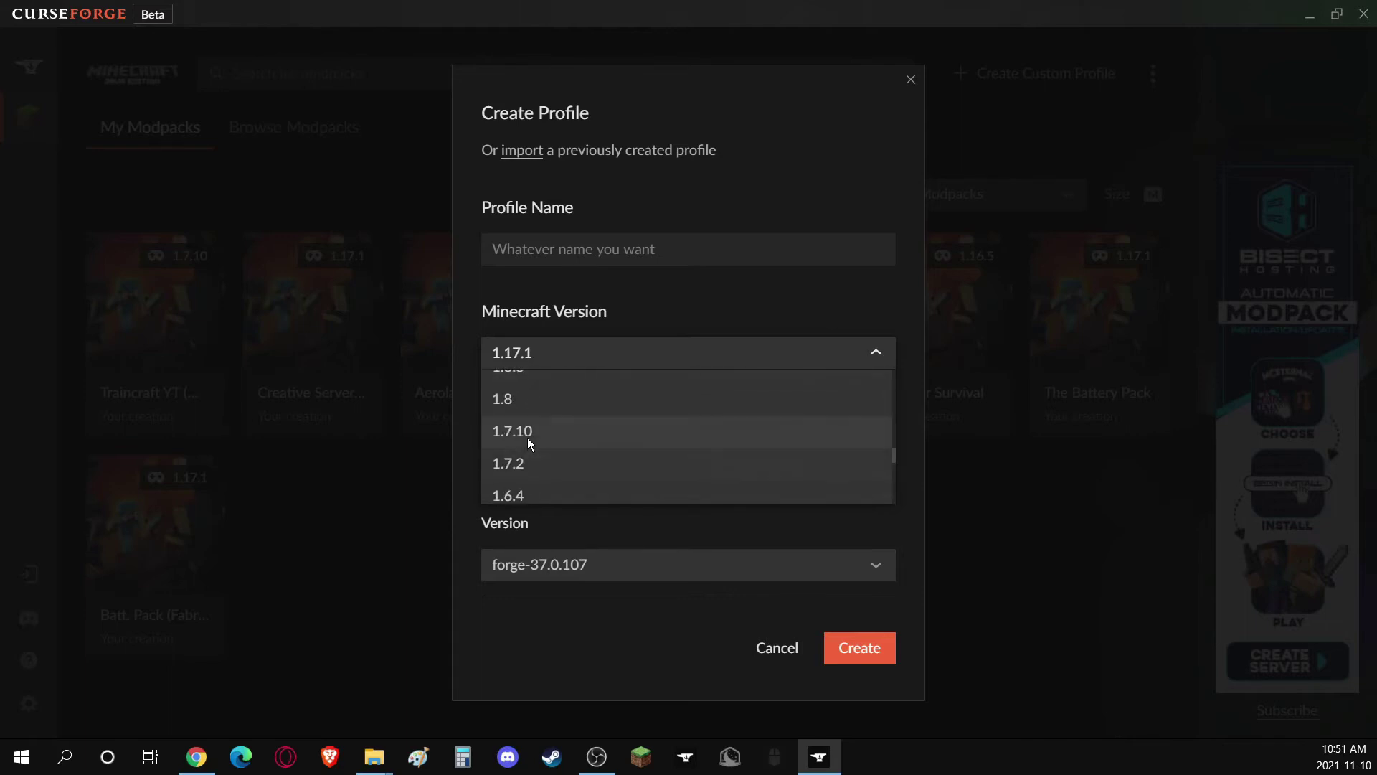
left_click(528, 433)
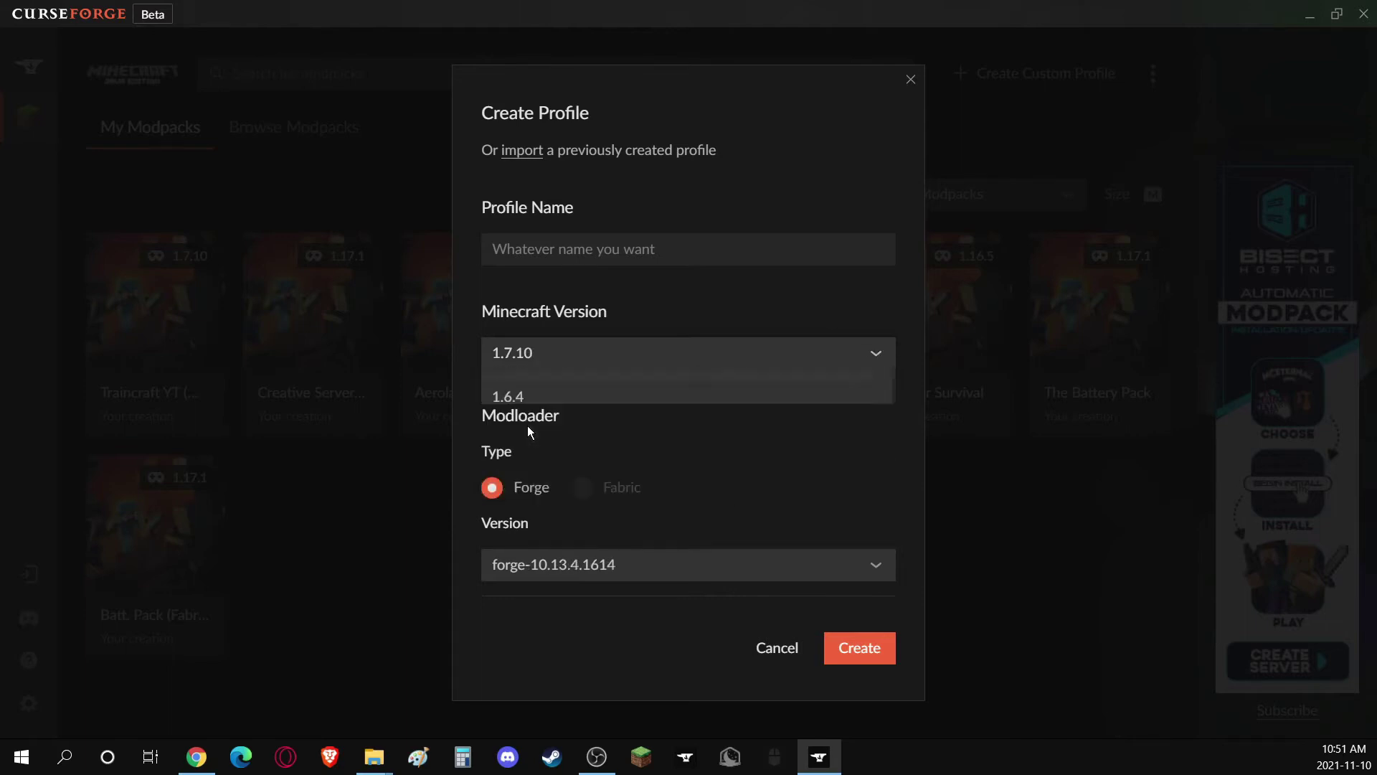
left_click(859, 648)
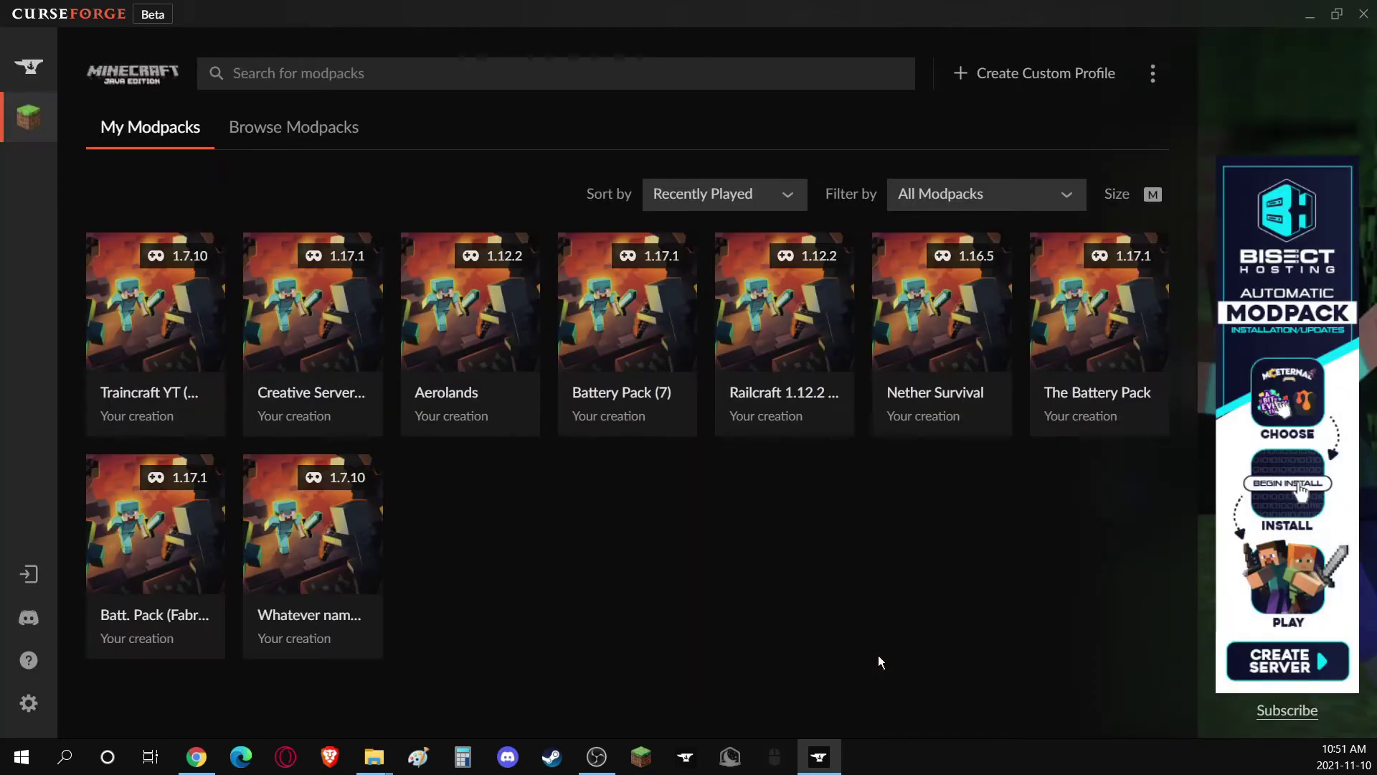
Step: Open the "Whatever name you want" profile, search its additional content for "traincraft" and install the Traincraft mod
left_click(283, 540)
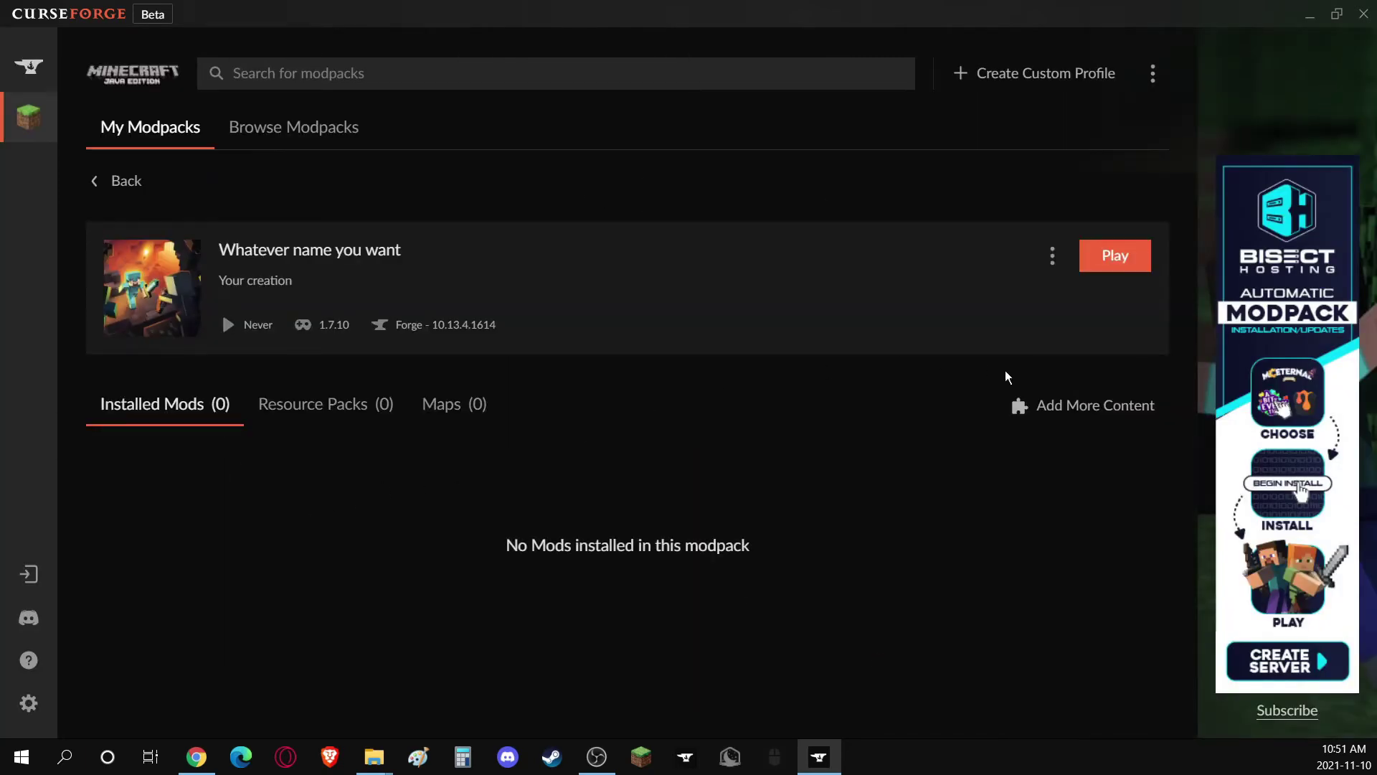
left_click(1109, 409)
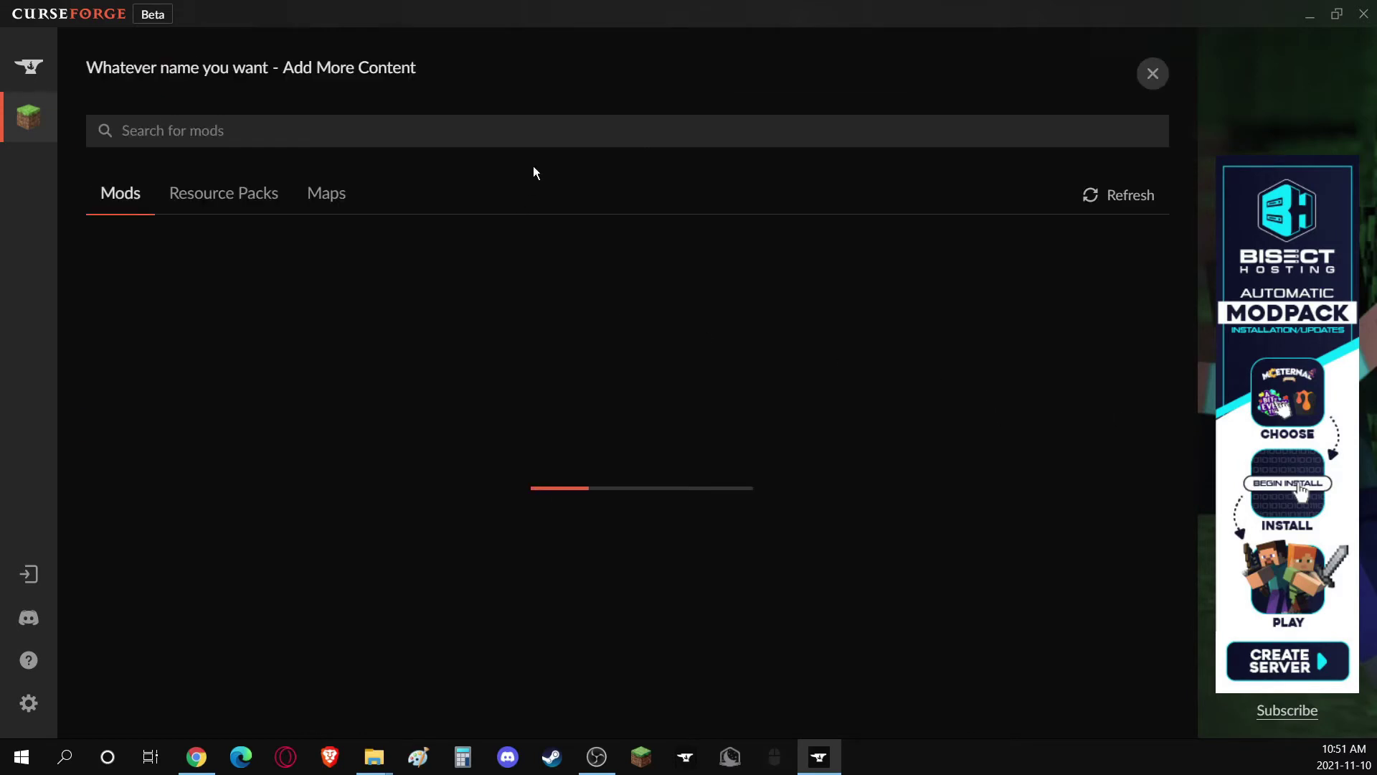
left_click(576, 129)
type("traincraft")
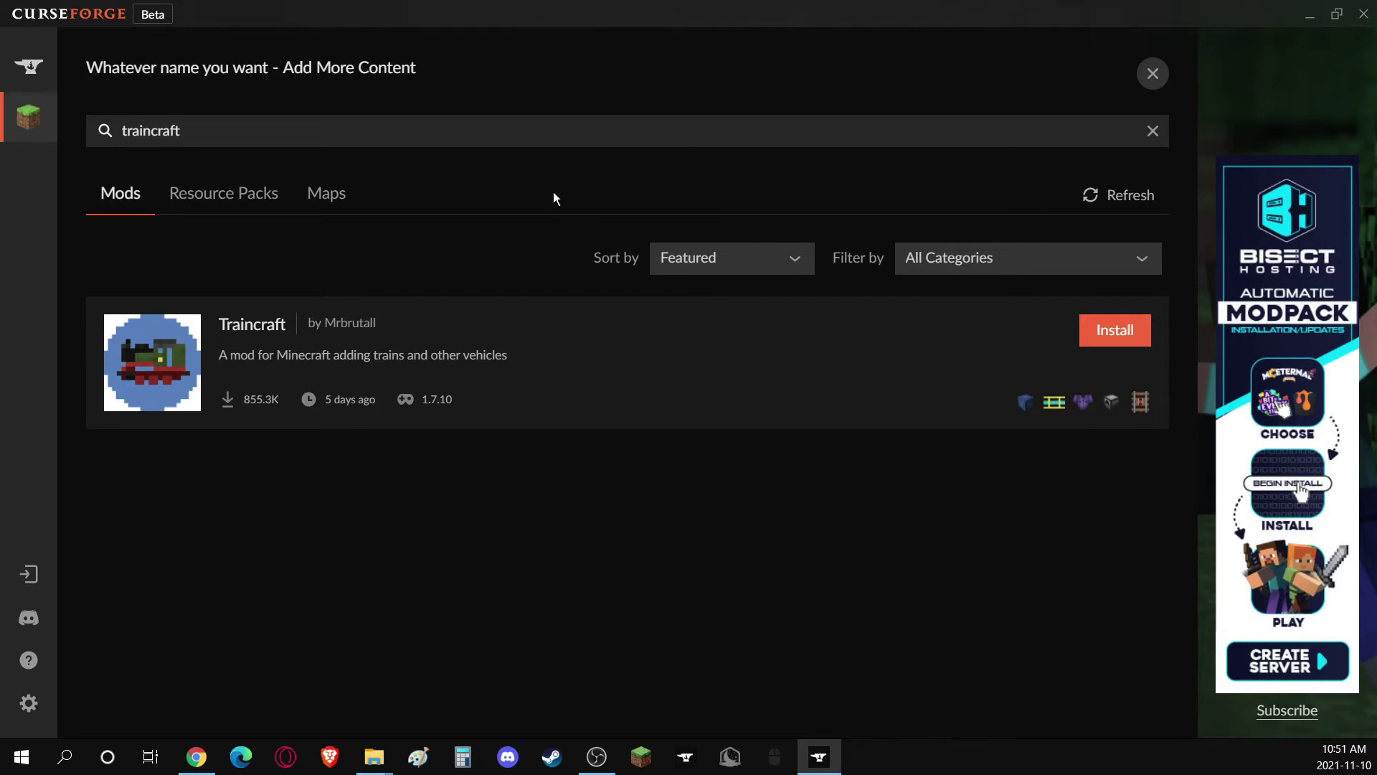
left_click(1111, 343)
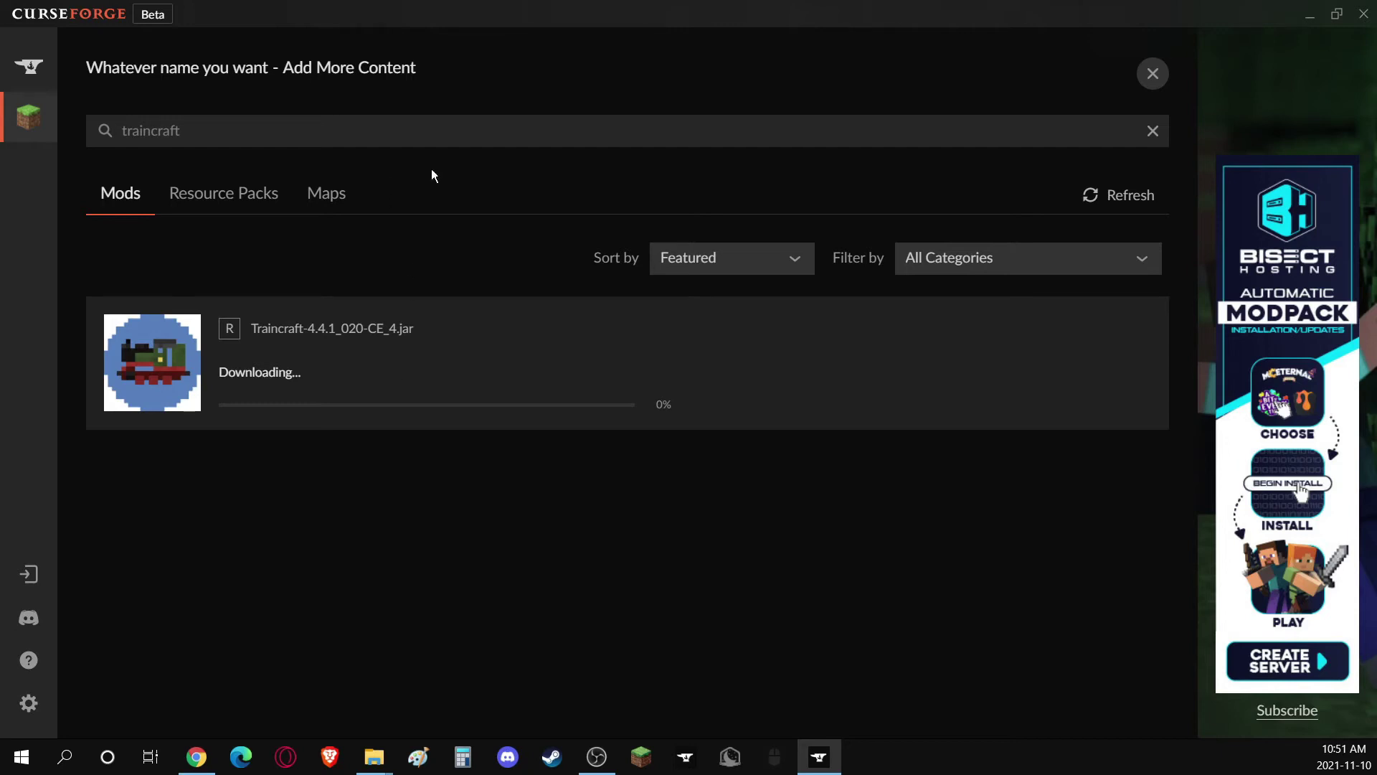
Step: Clear the mod search and browse the featured mods available for the profile
left_click(1157, 139)
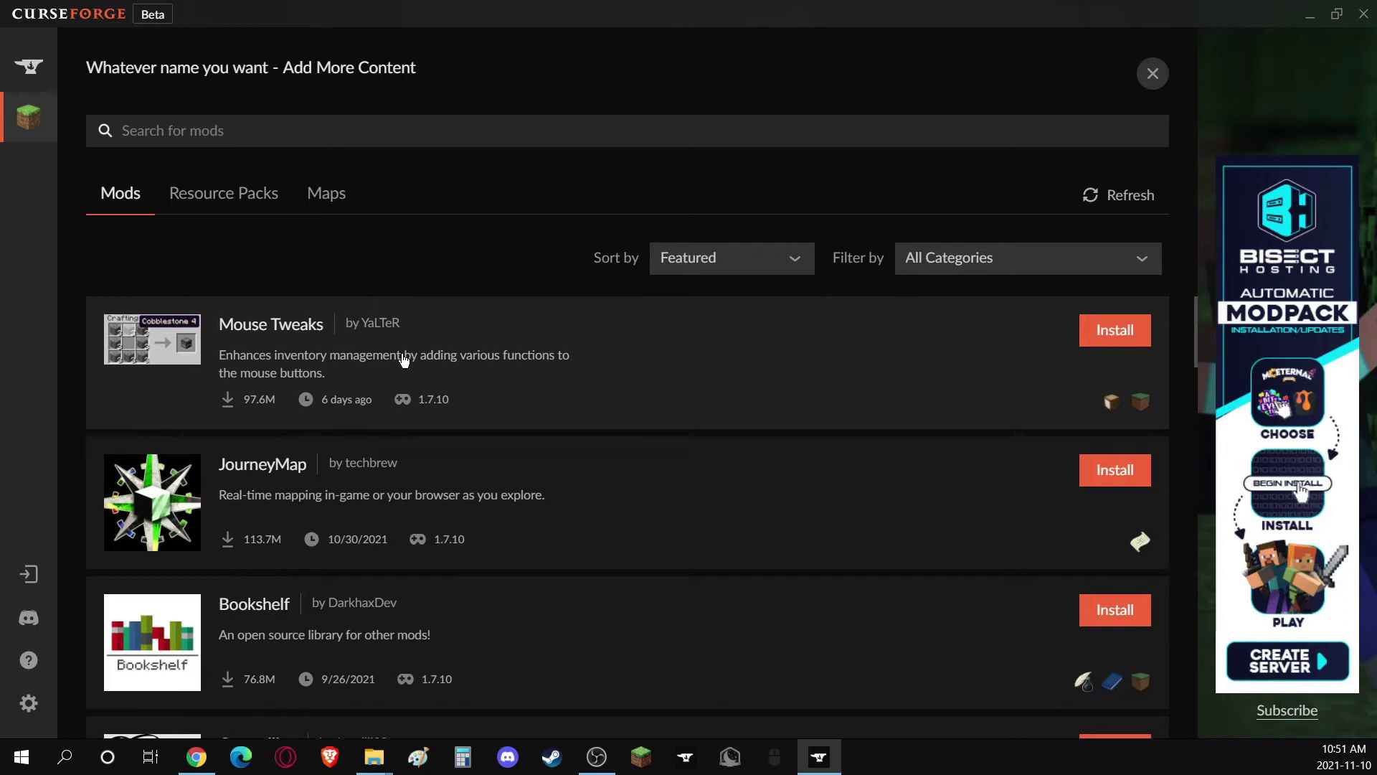
scroll(422, 473, "down", 3)
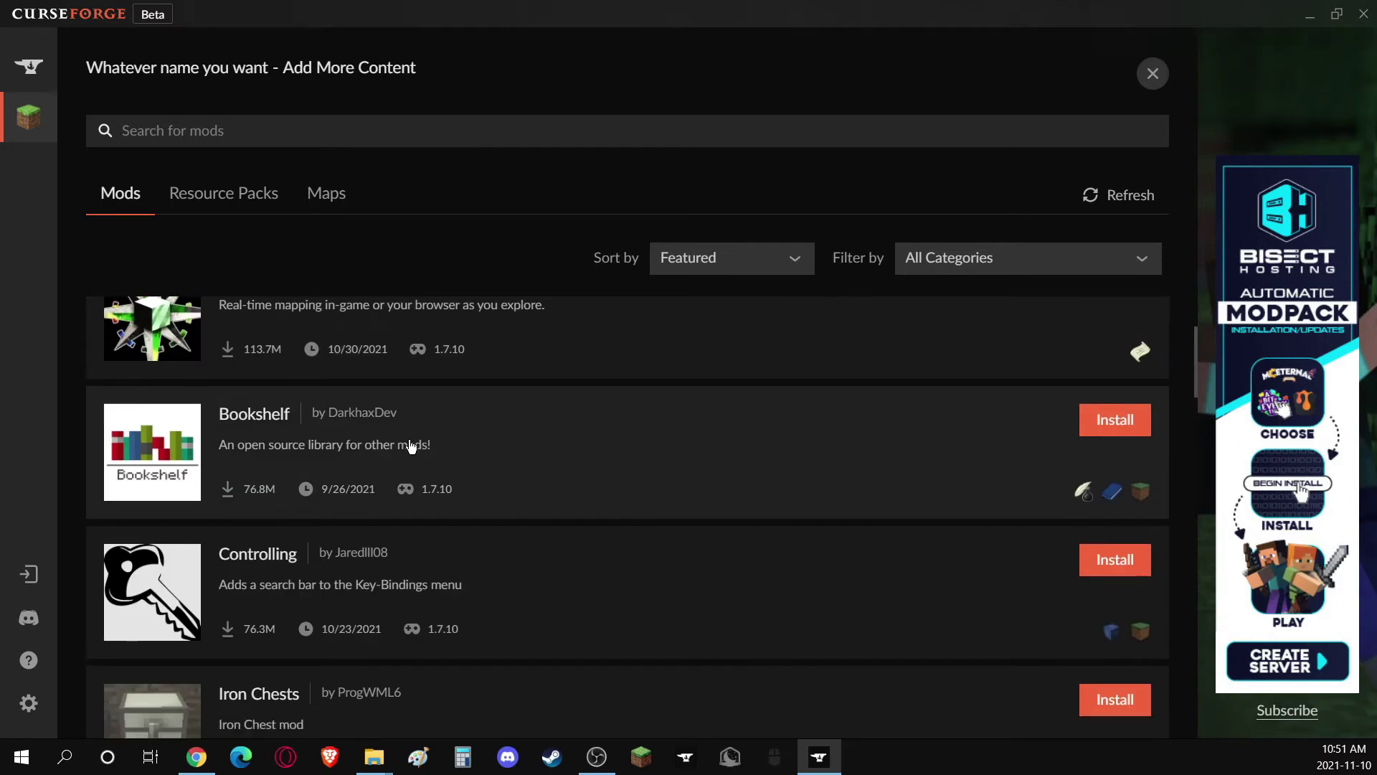
scroll(421, 387, "up", 3)
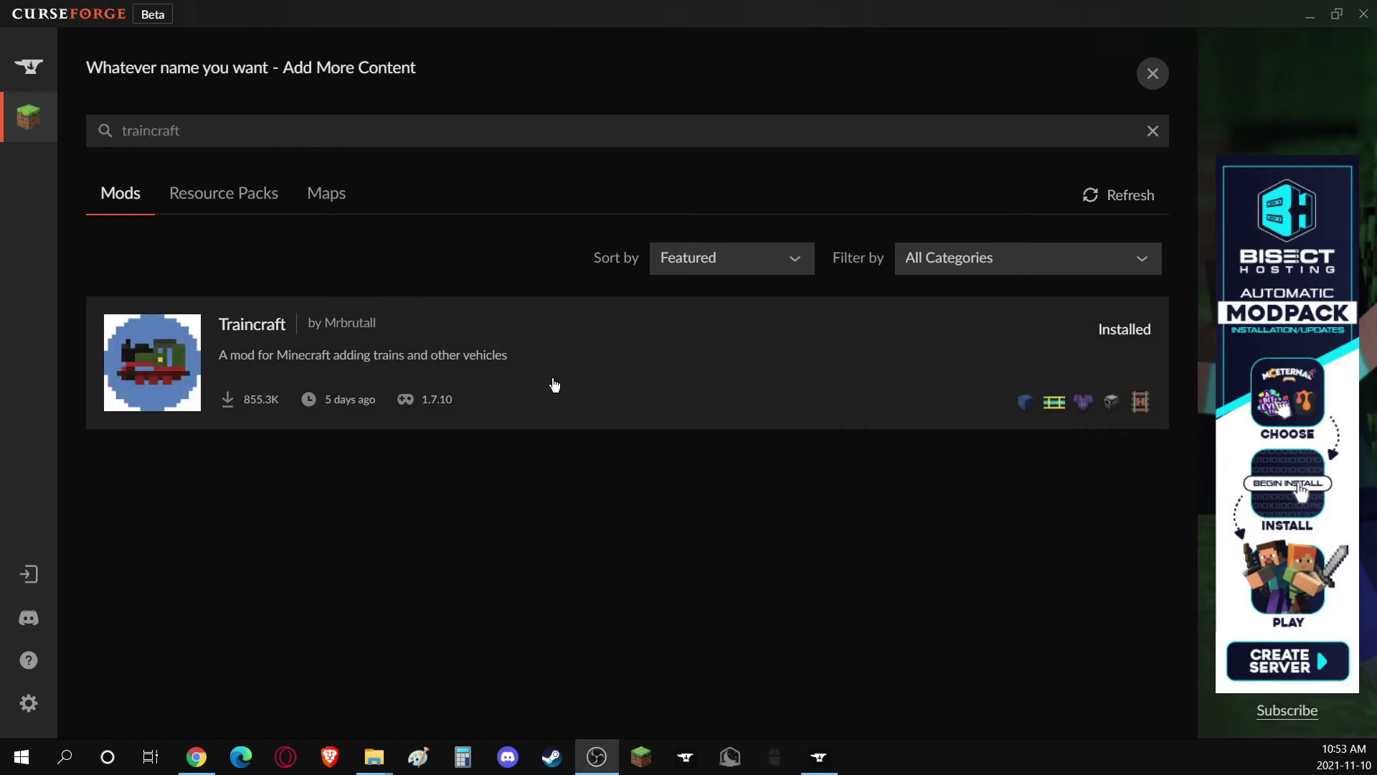
Step: Return to the profile and launch it through the Minecraft Launcher, accepting the modified-installation risks and turning off further warnings
left_click(1153, 74)
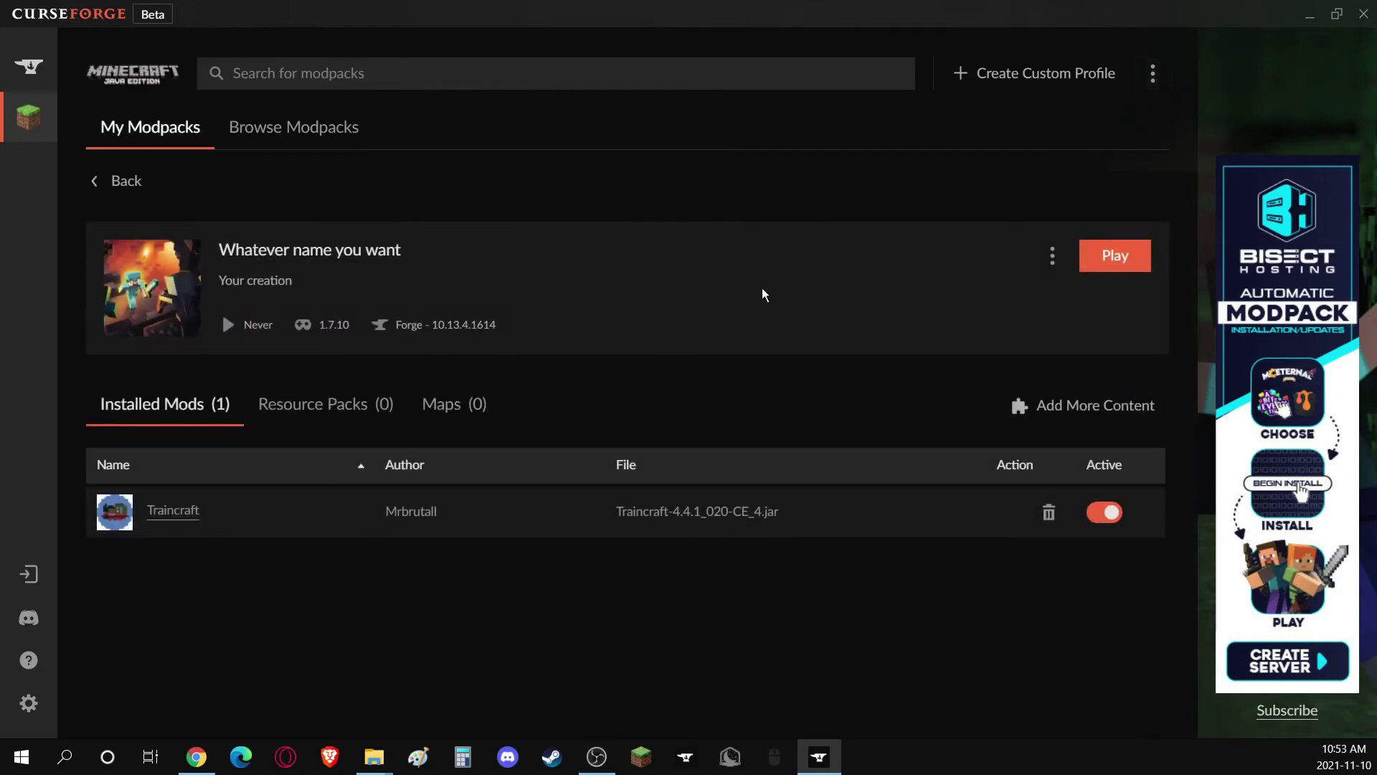
left_click(1123, 266)
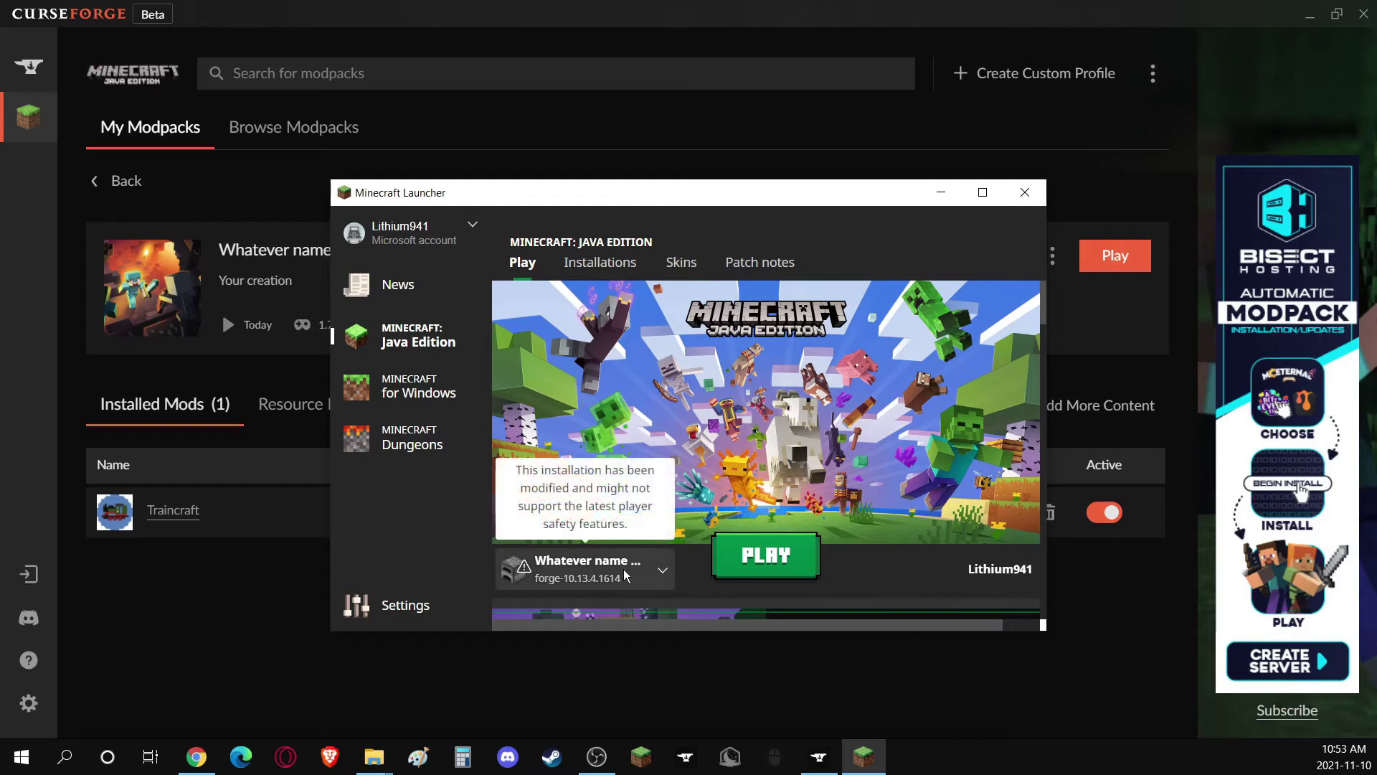
left_click(667, 571)
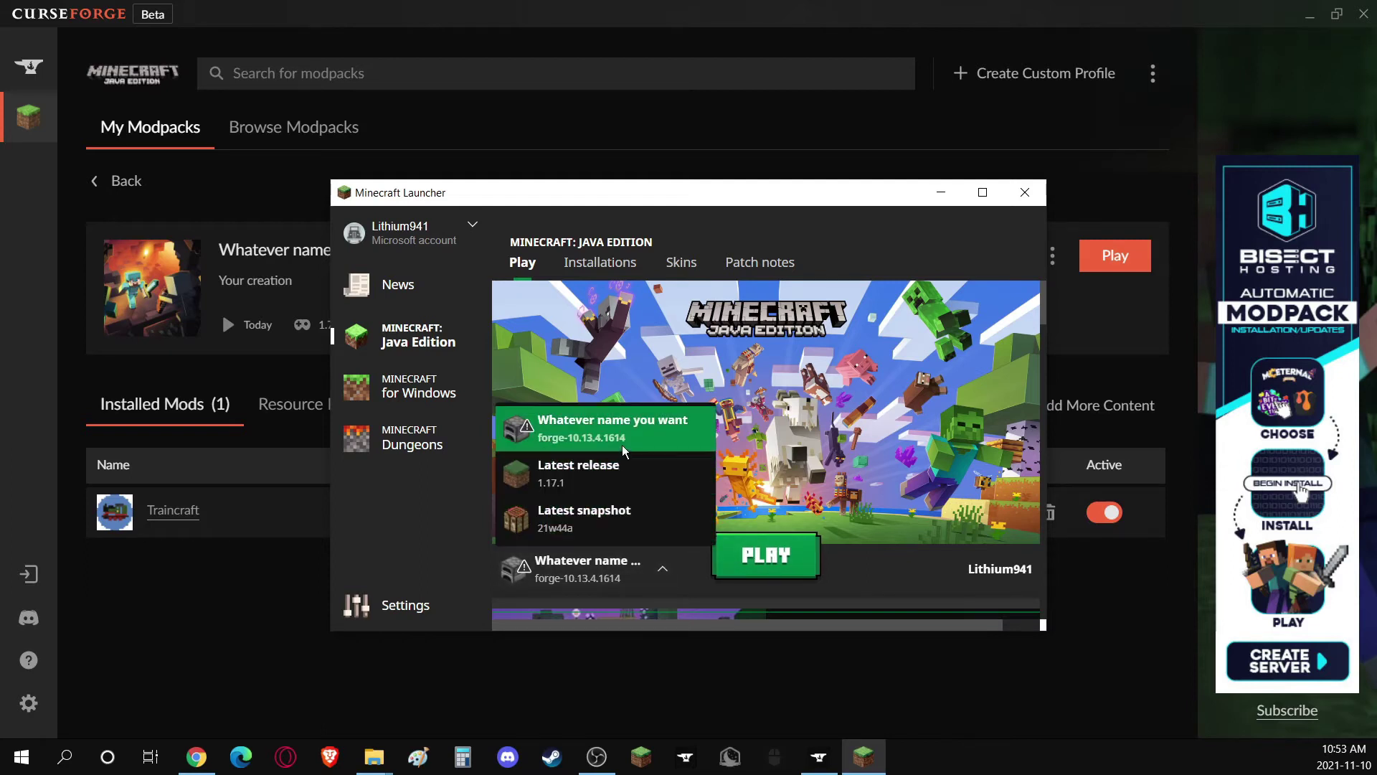
left_click(762, 566)
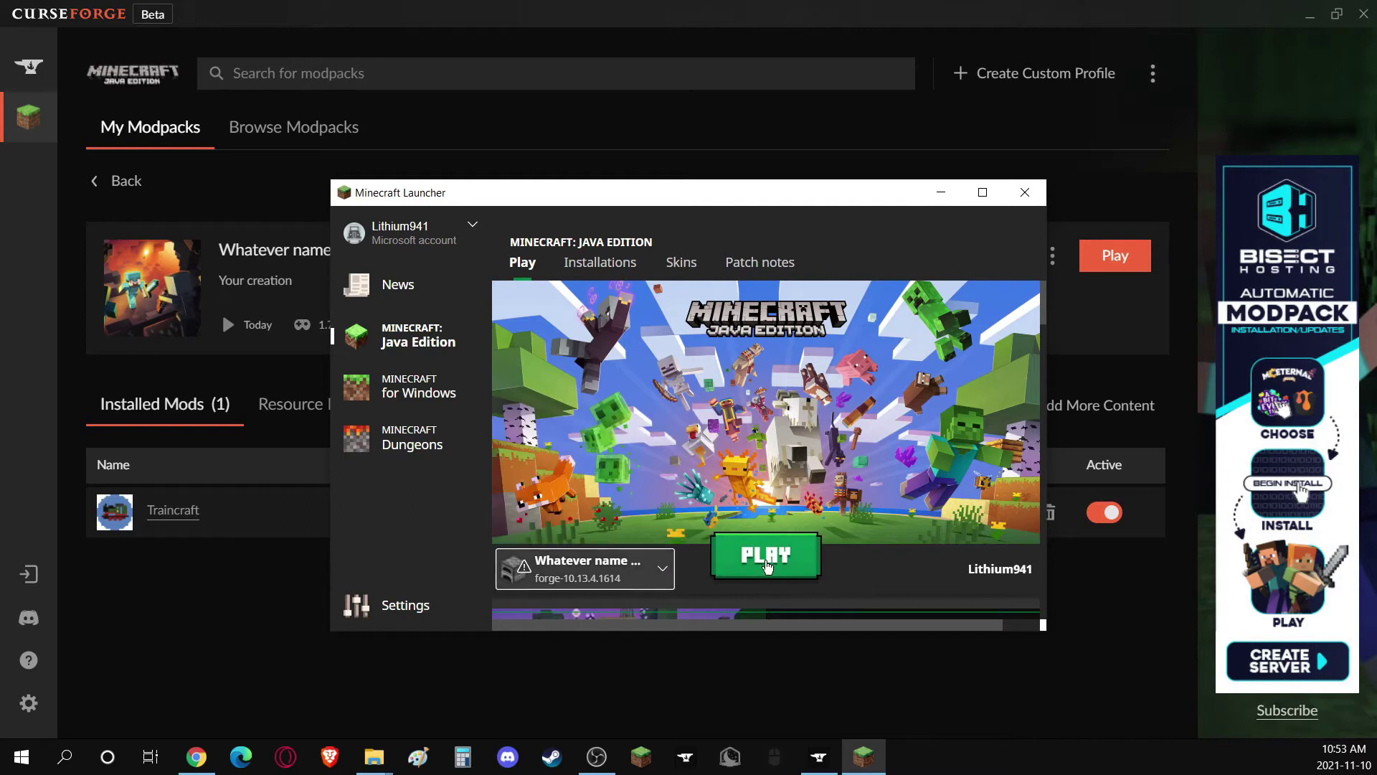
left_click(766, 565)
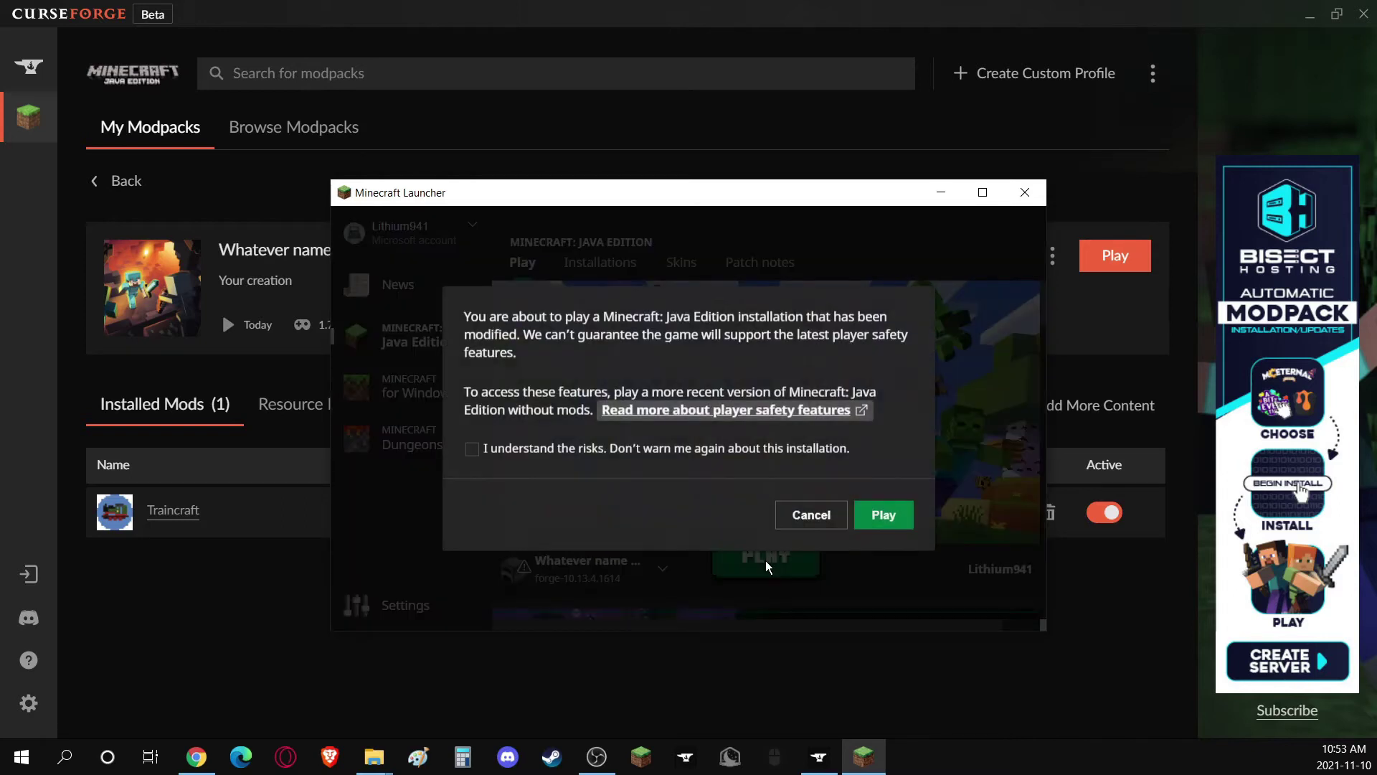
left_click(673, 459)
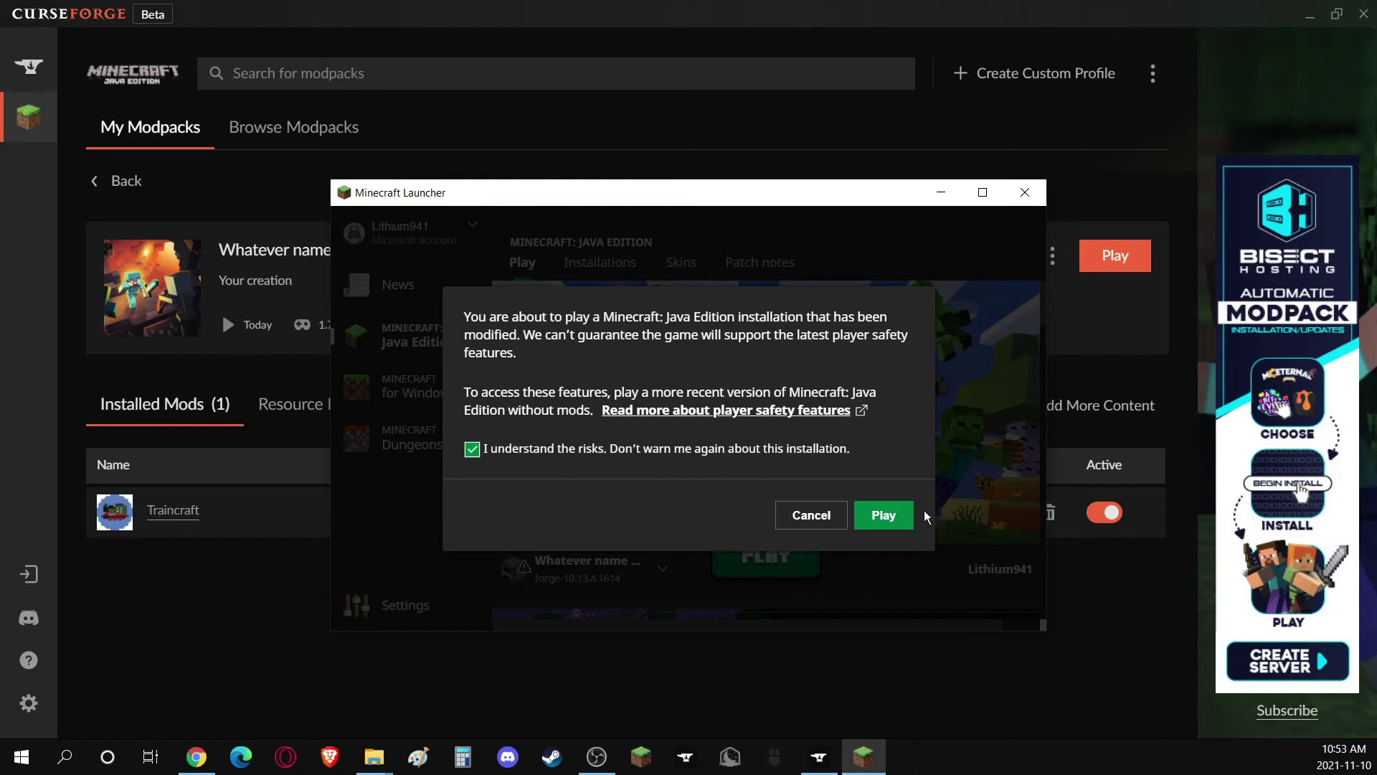
left_click(889, 514)
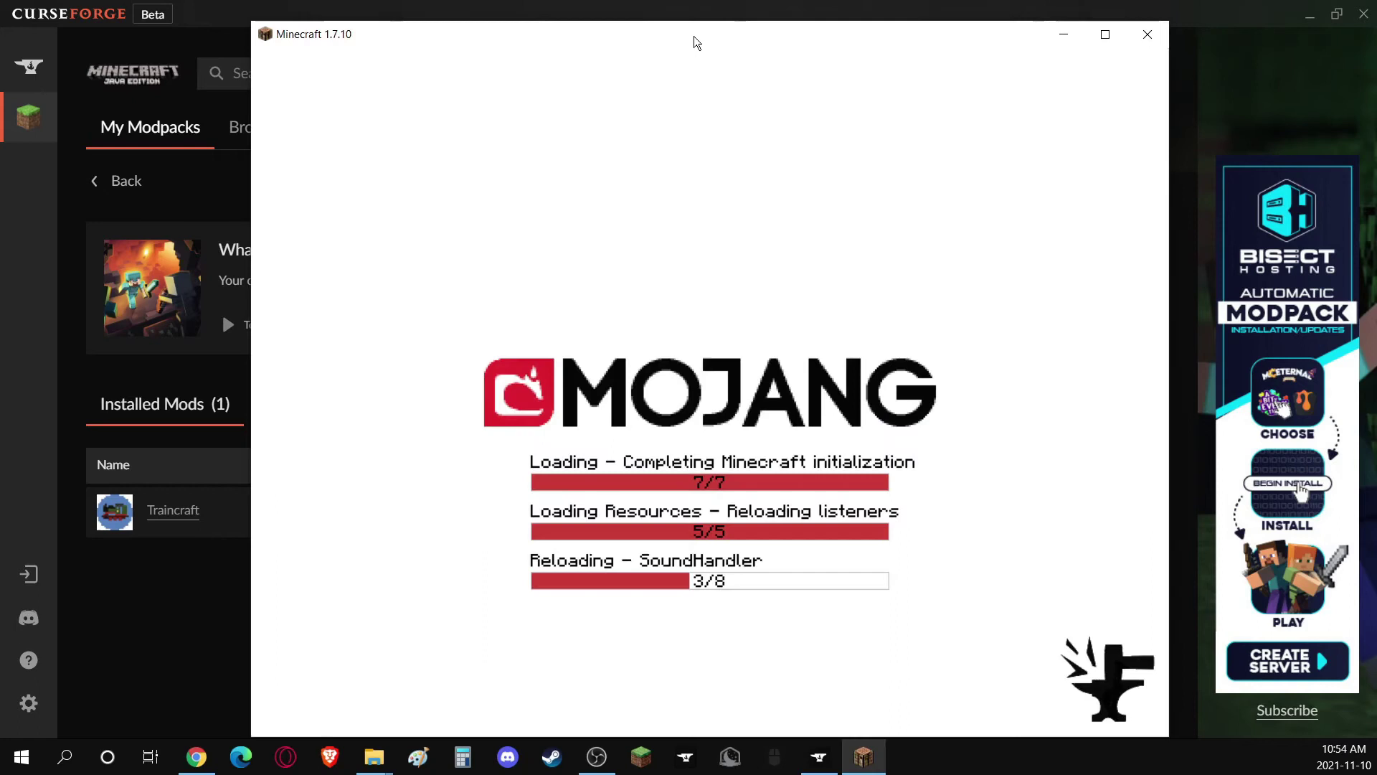
Step: Maximize the game window and create a new singleplayer world named "New World" in Creative game mode
double_click(695, 36)
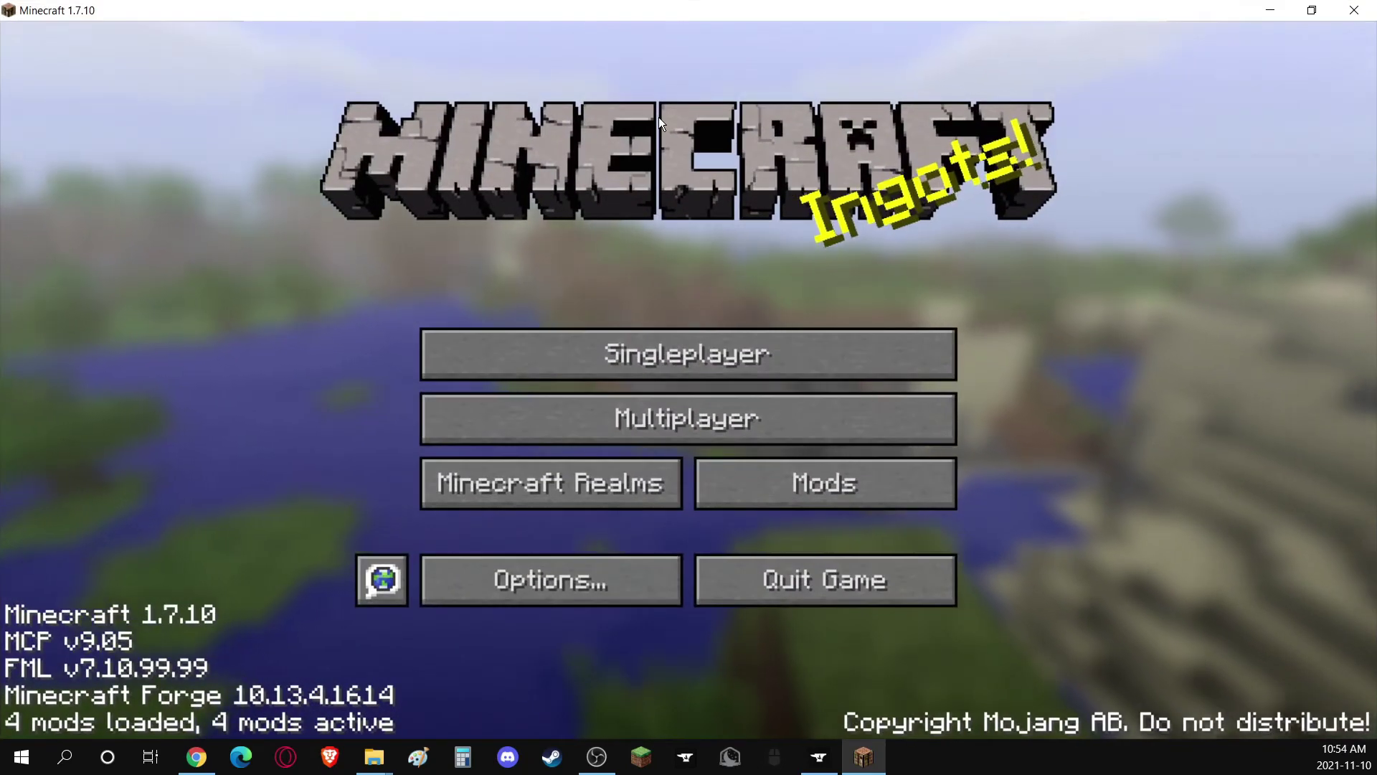
left_click(672, 354)
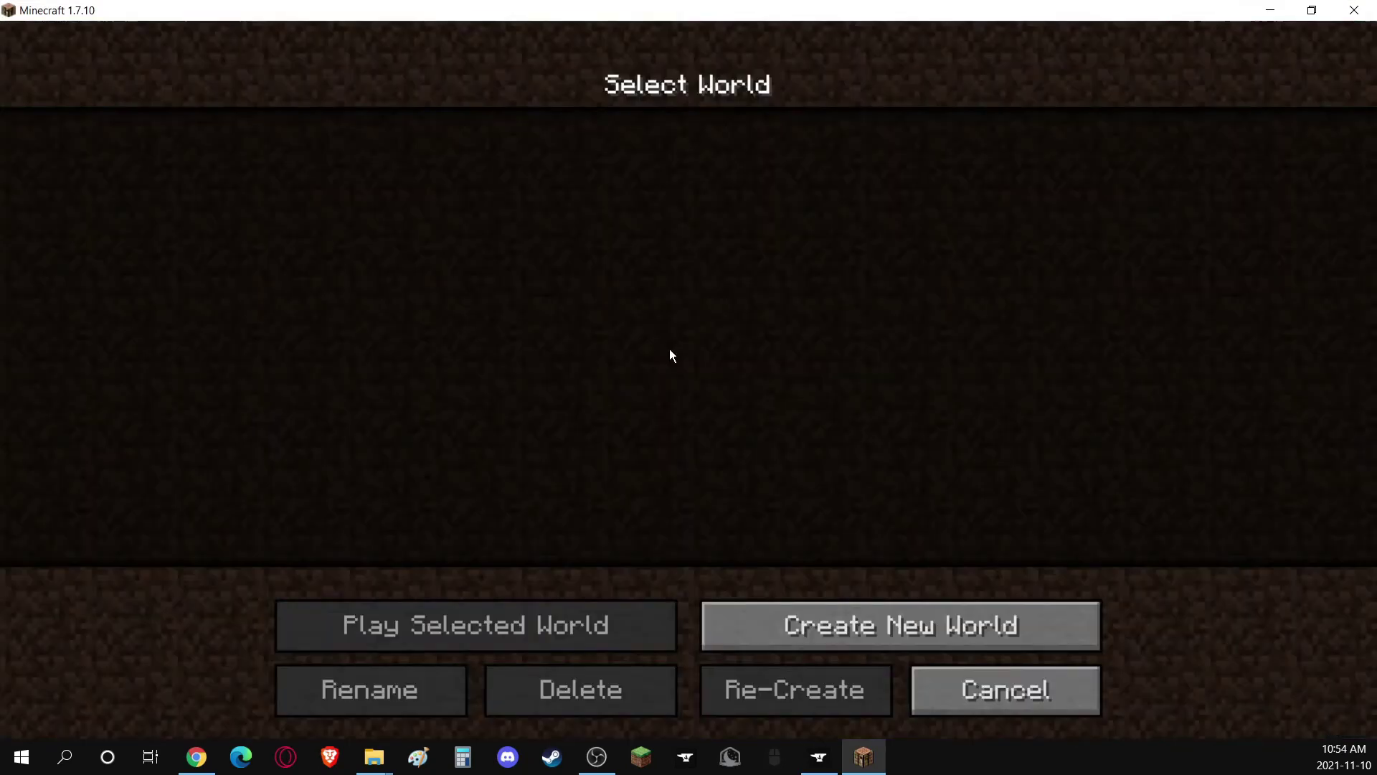
left_click(764, 608)
left_click(694, 356)
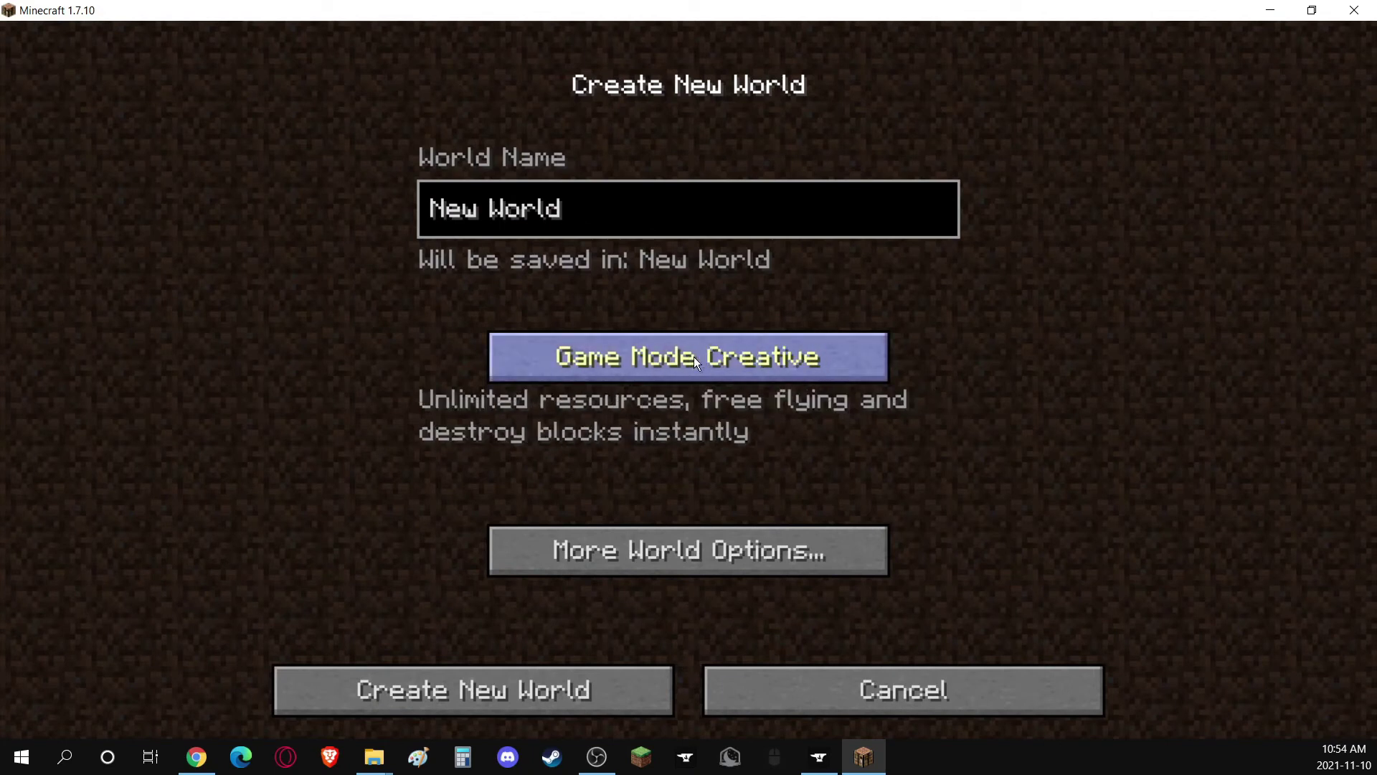
left_click(541, 687)
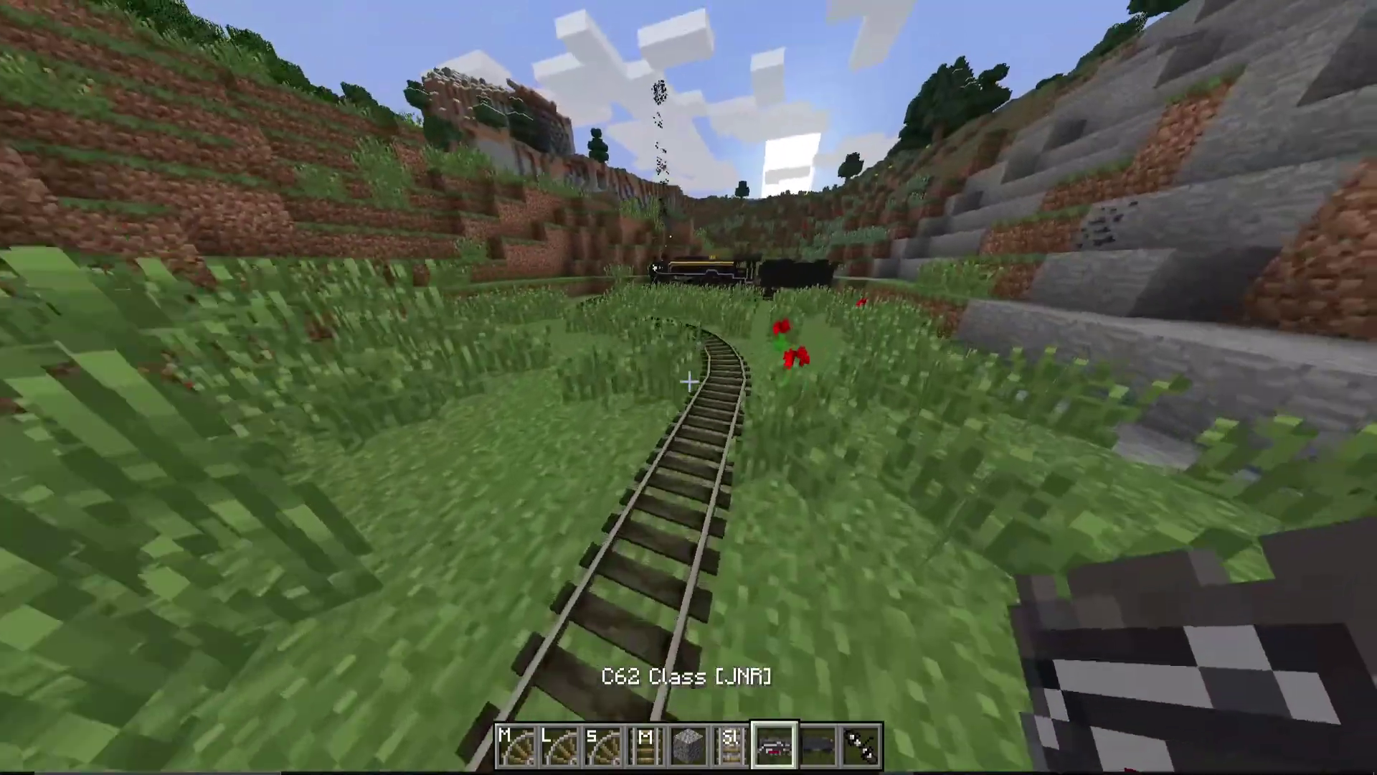
Step: Switch the held item to gravel, walk up to the black steam locomotive on the track and board its cab
key("5")
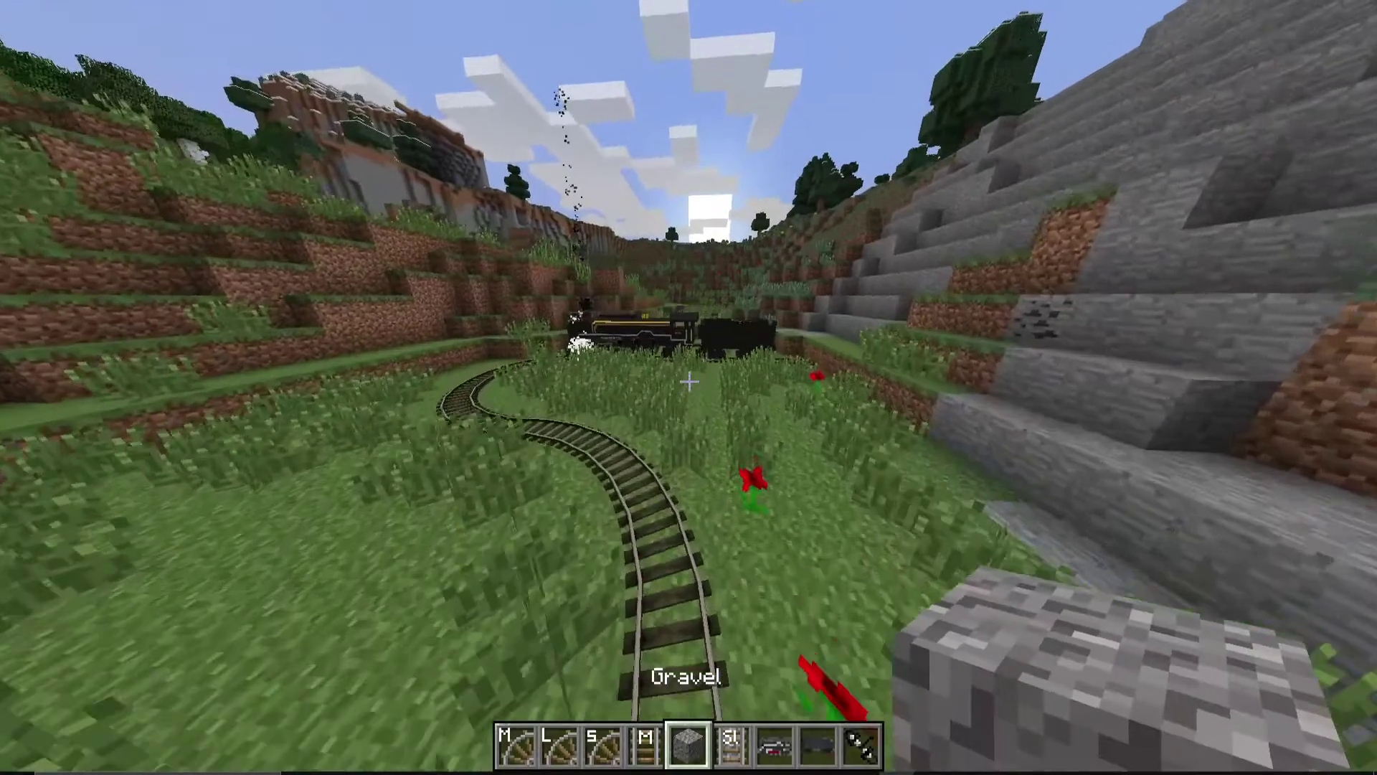
key("w")
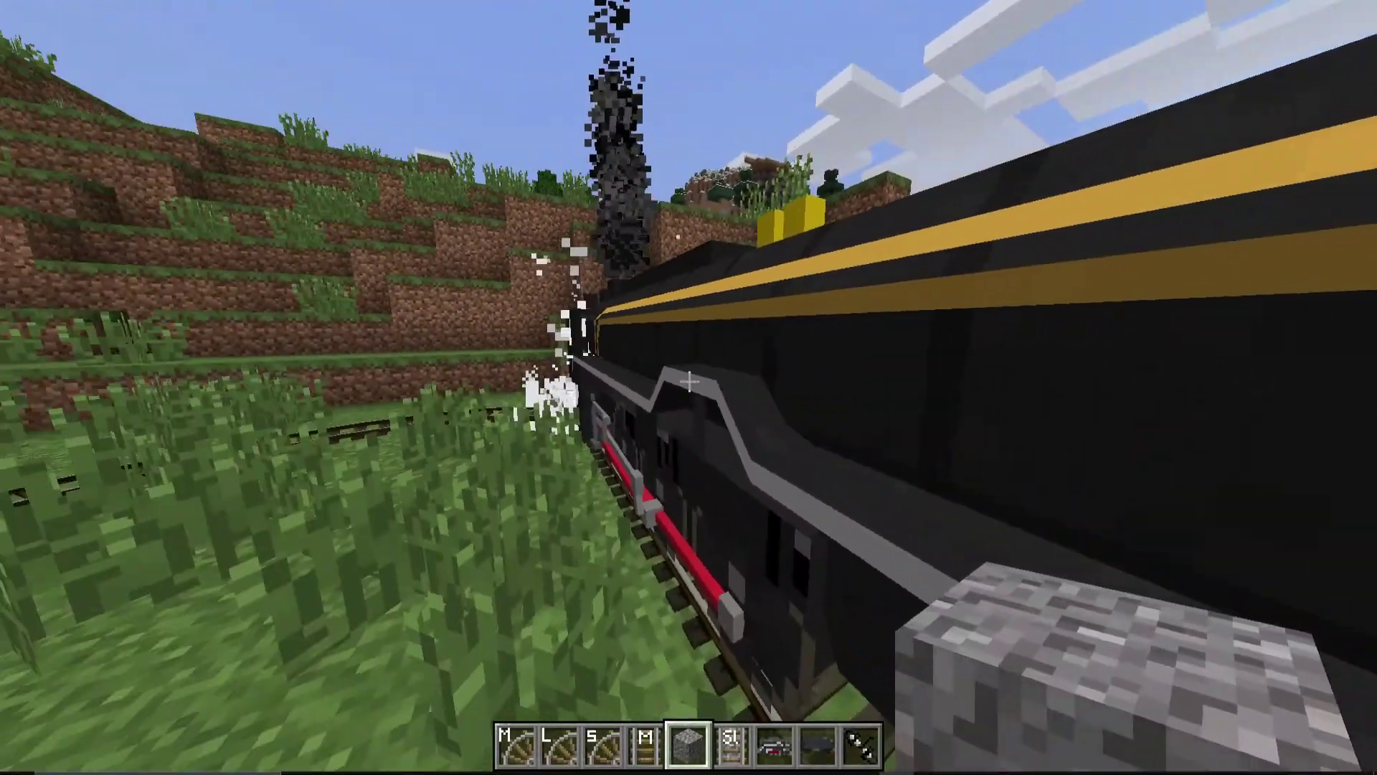
right_click(688, 382)
Step: Accelerate the steam locomotive forward along the track and switch to the third-person view from behind during the ride
key("w")
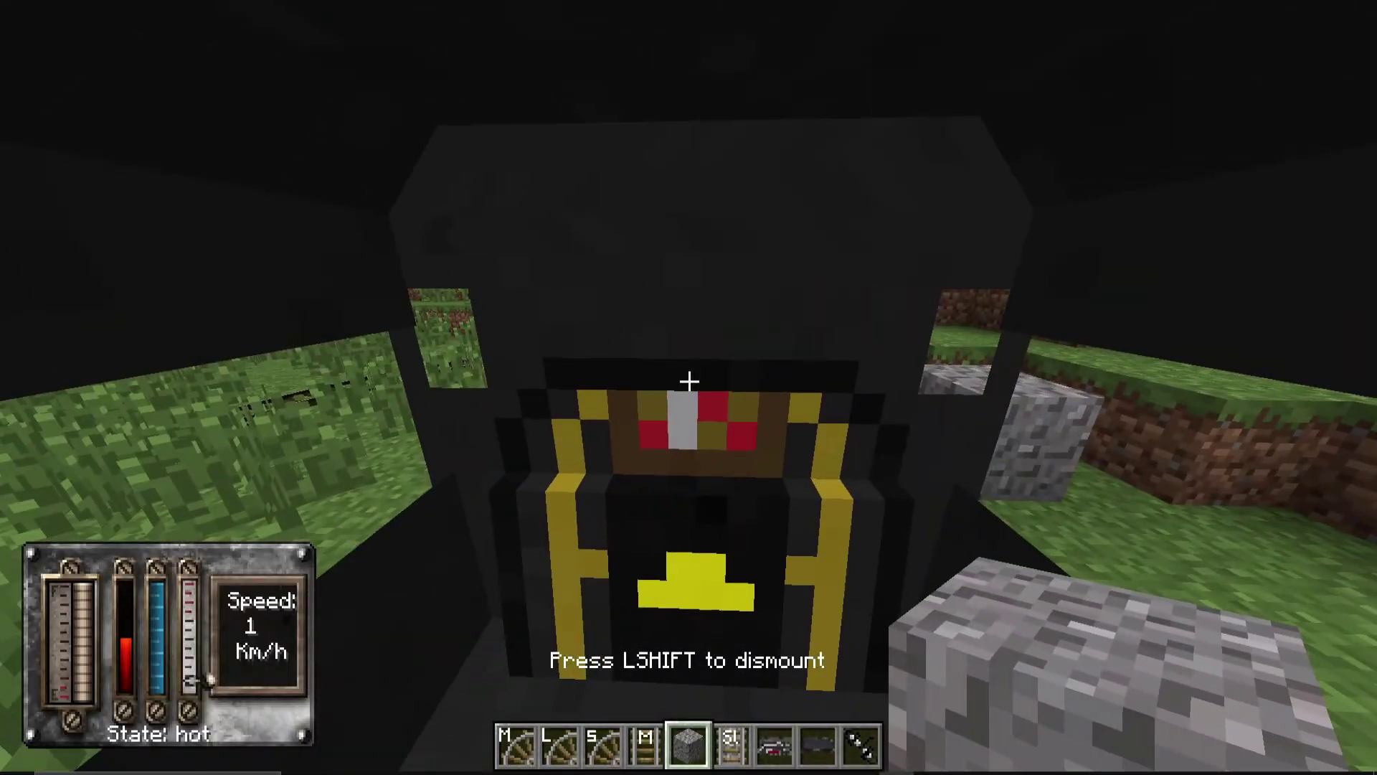
key("w")
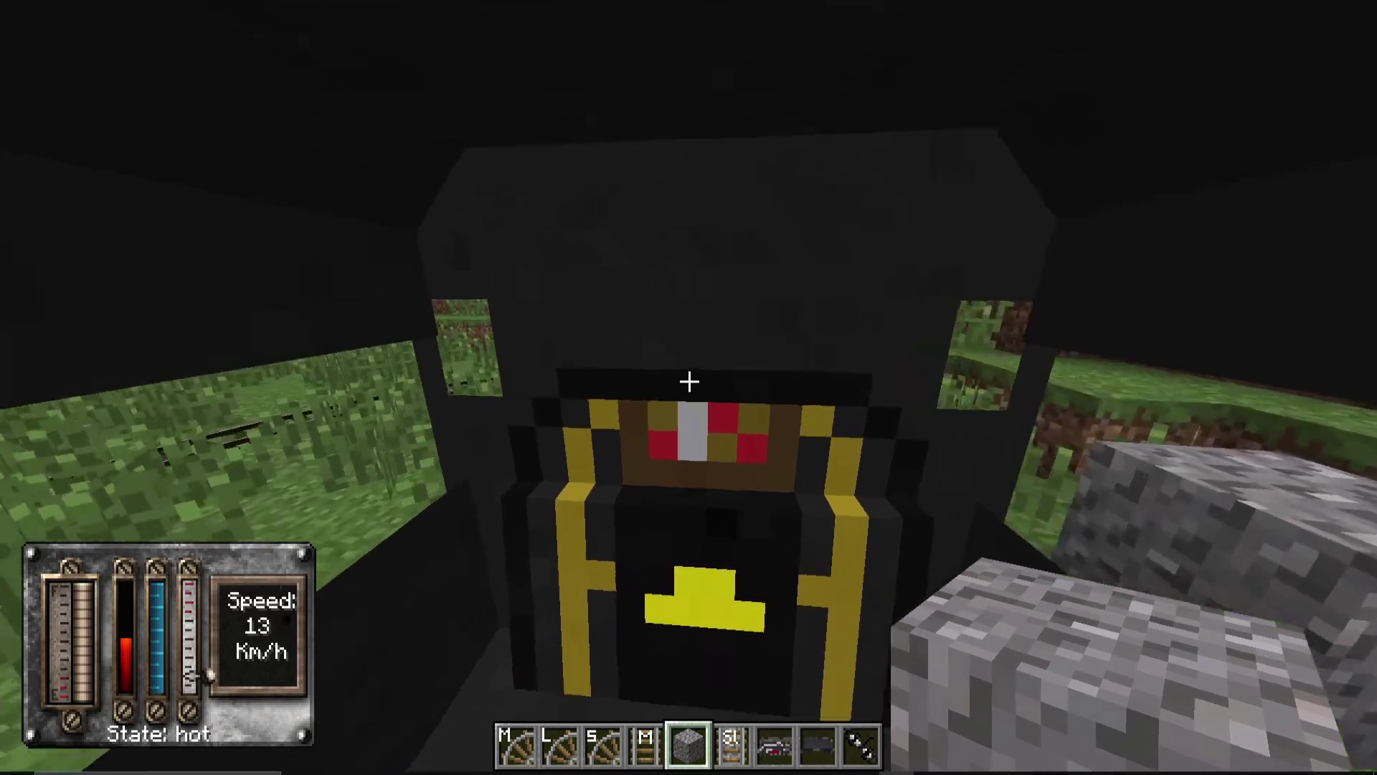
key("w")
key("F5")
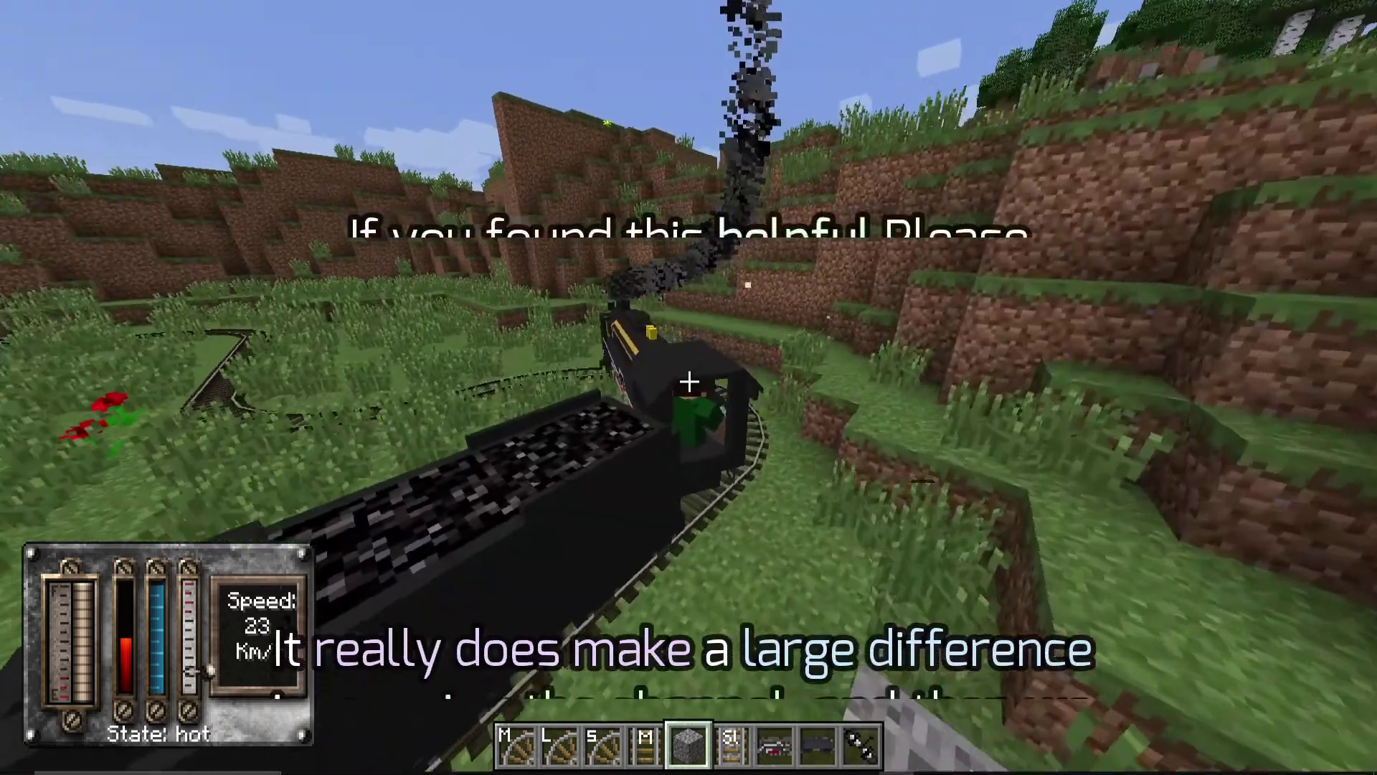
key("w")
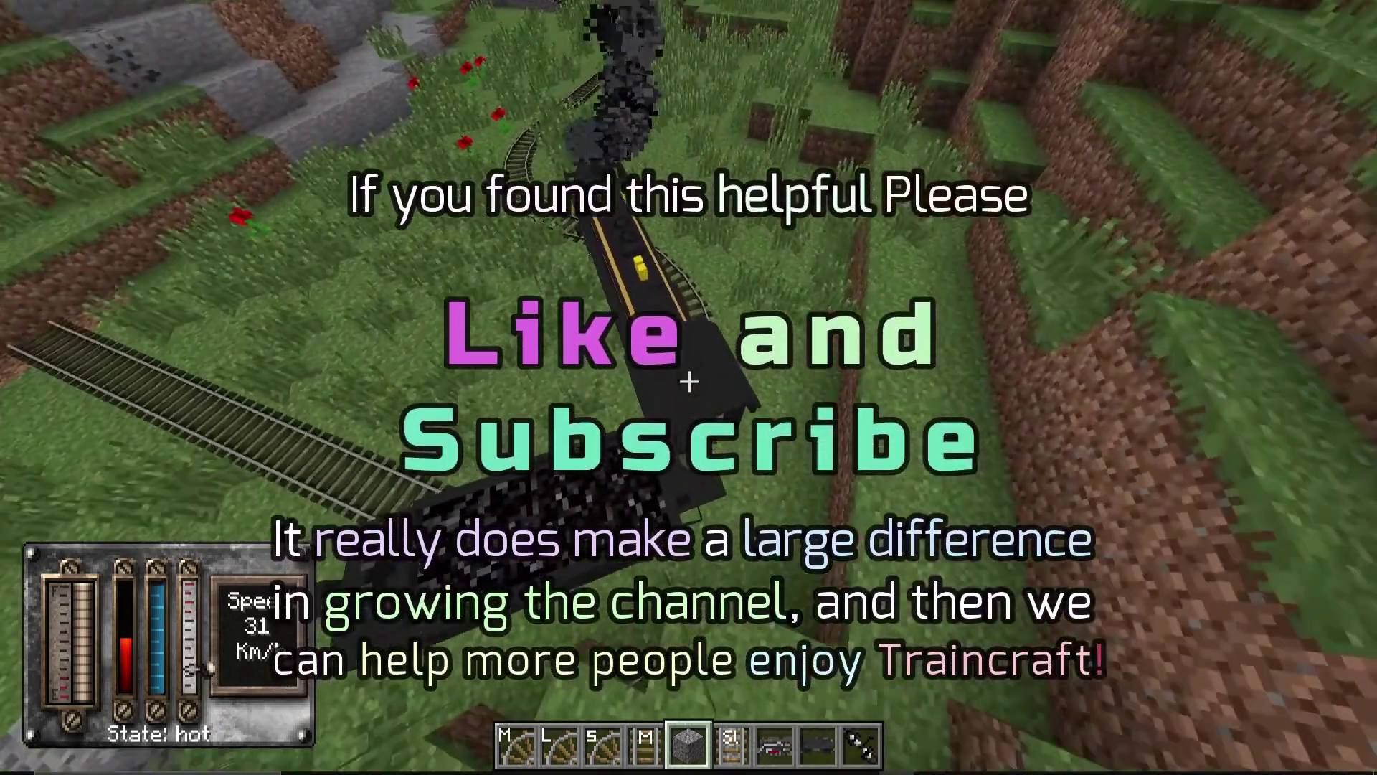
key("w")
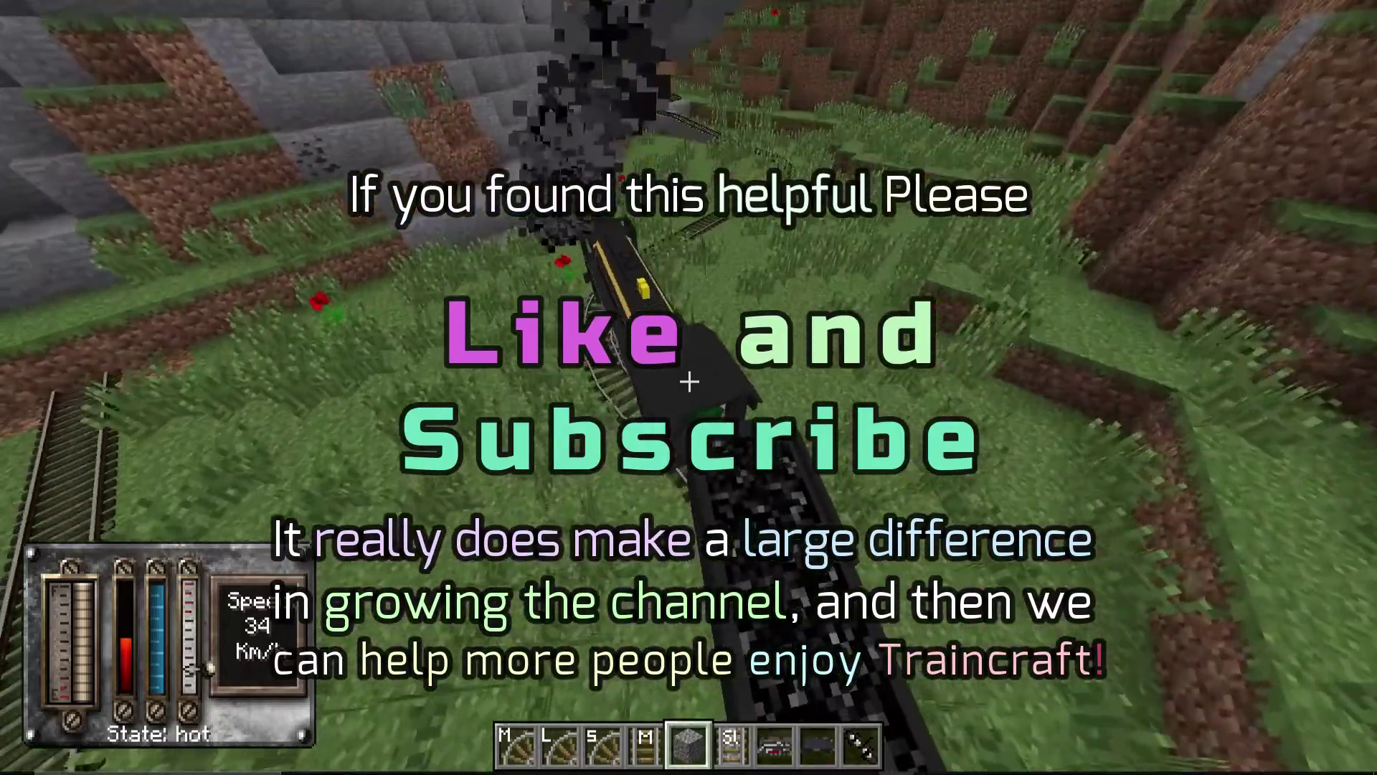
key("w")
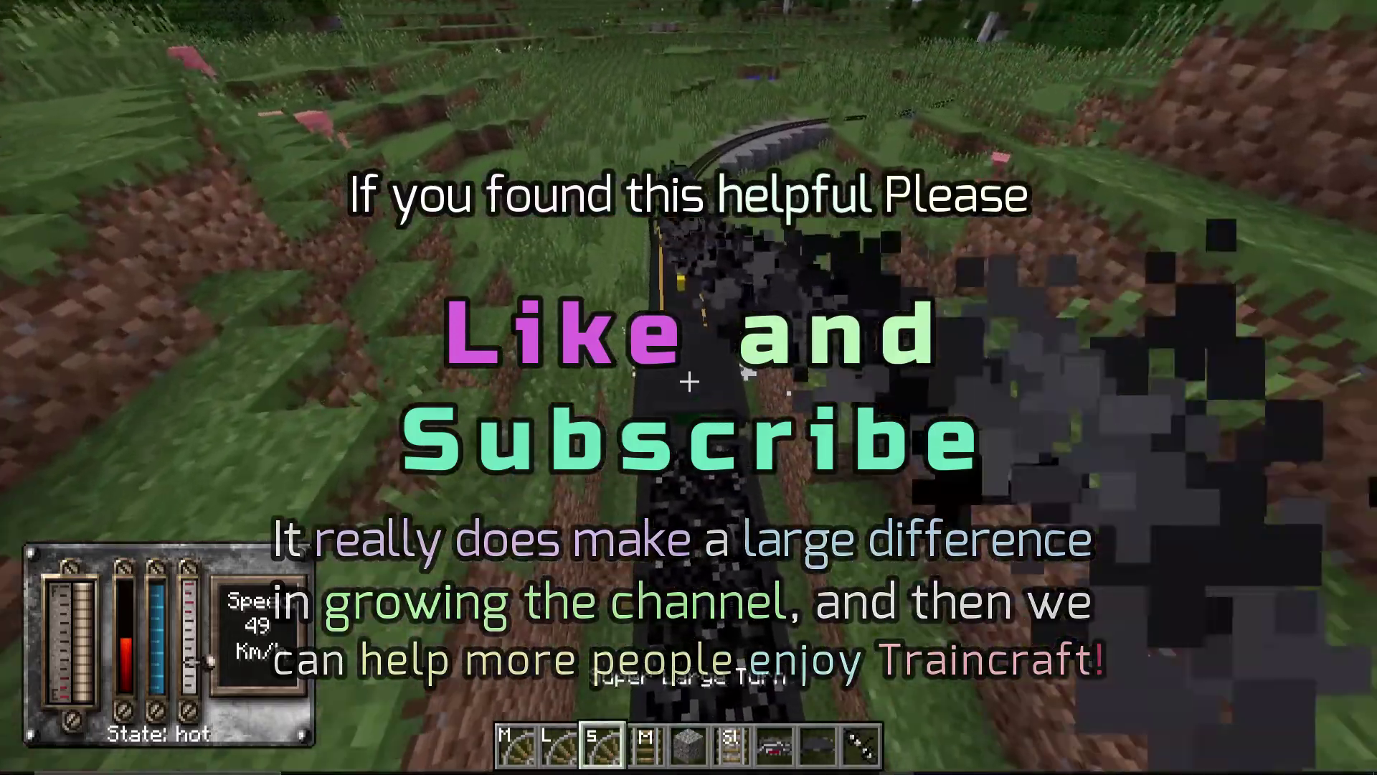
Step: Cycle between the first-person and third-person camera perspectives on the train and in the stone ravine, ending with gravel as the held item
key("3")
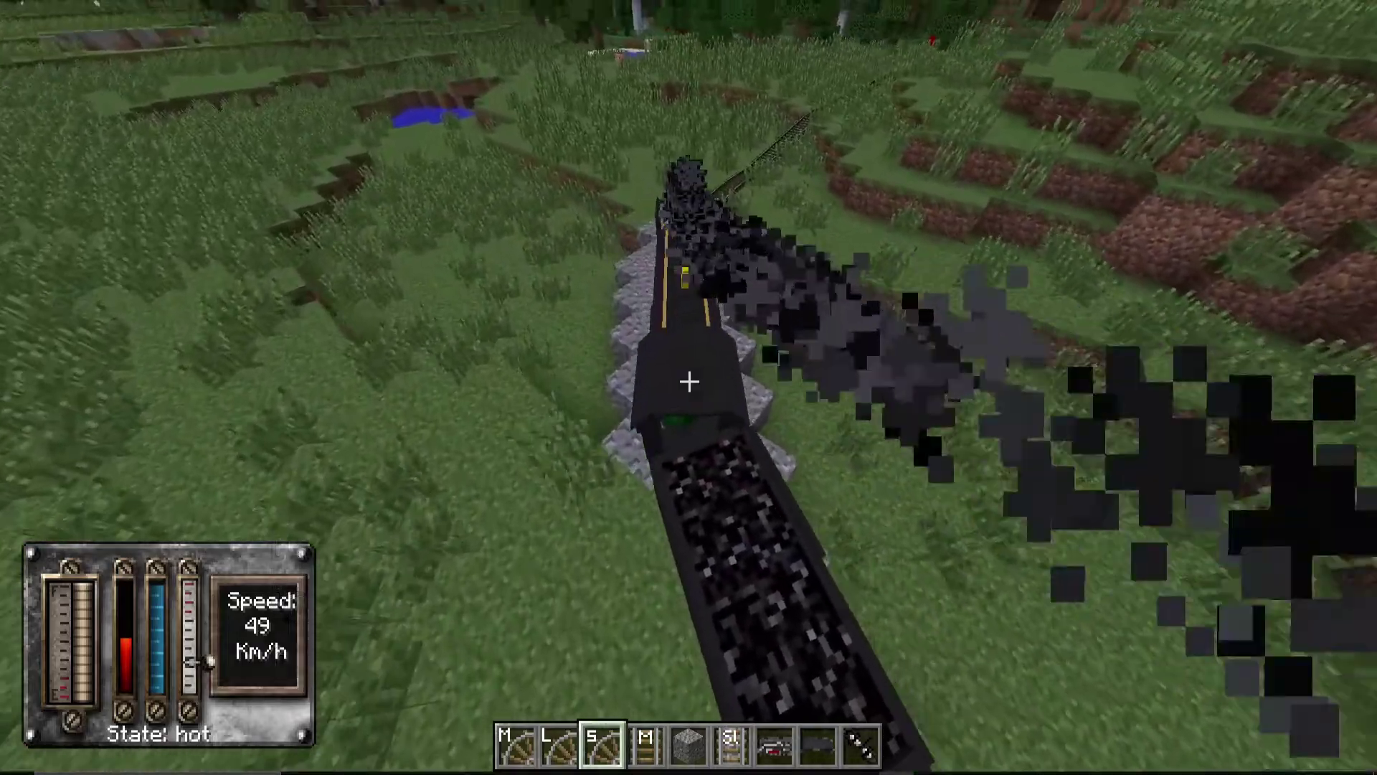
key("F5")
key("F5")
key("5")
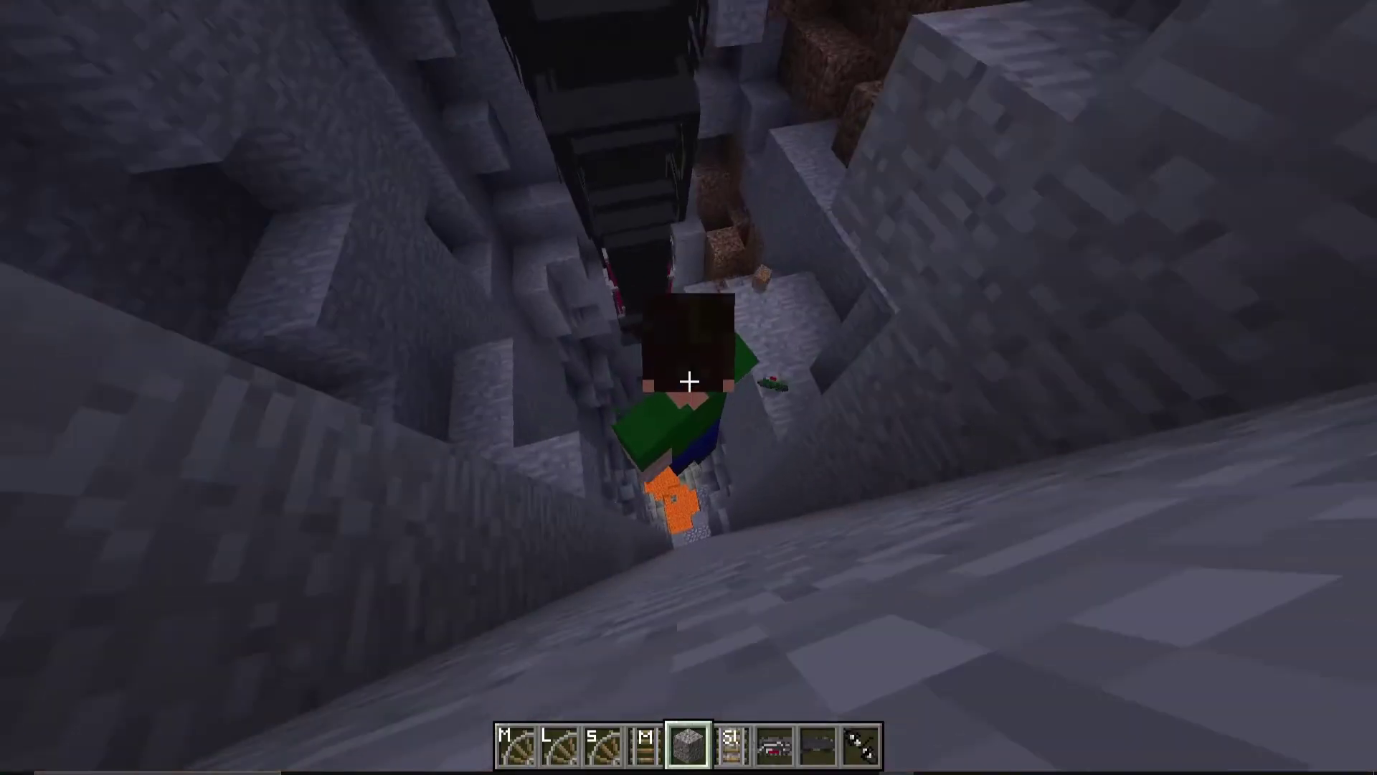
key("F5")
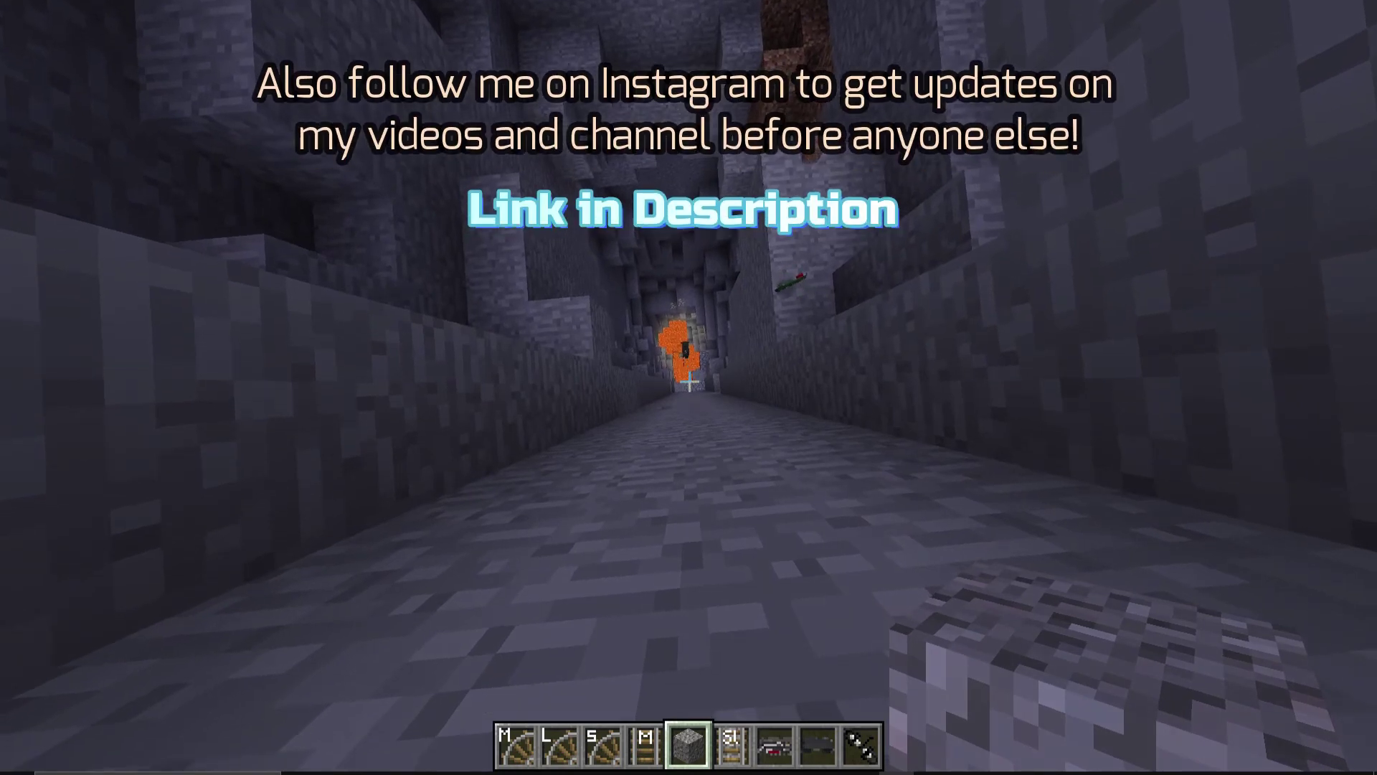
key("F5")
key("F5")
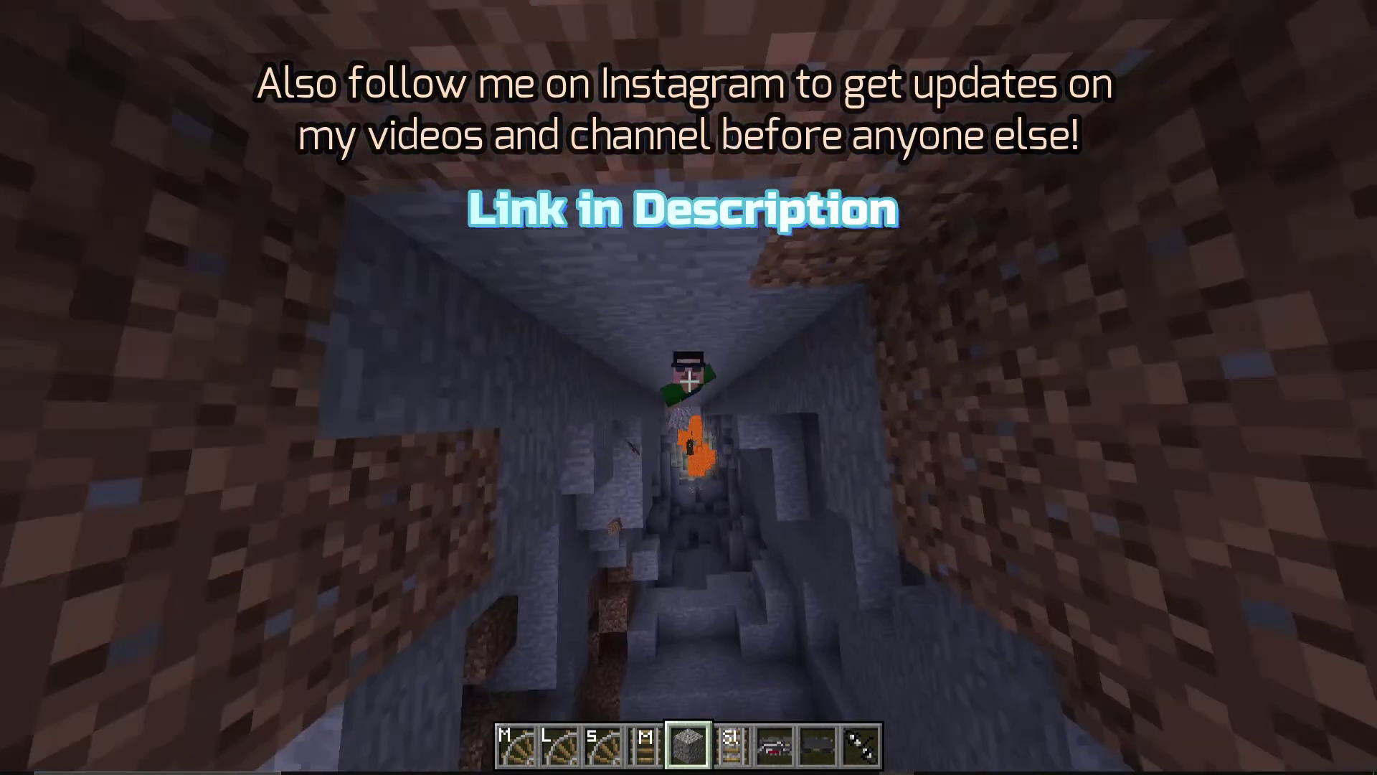